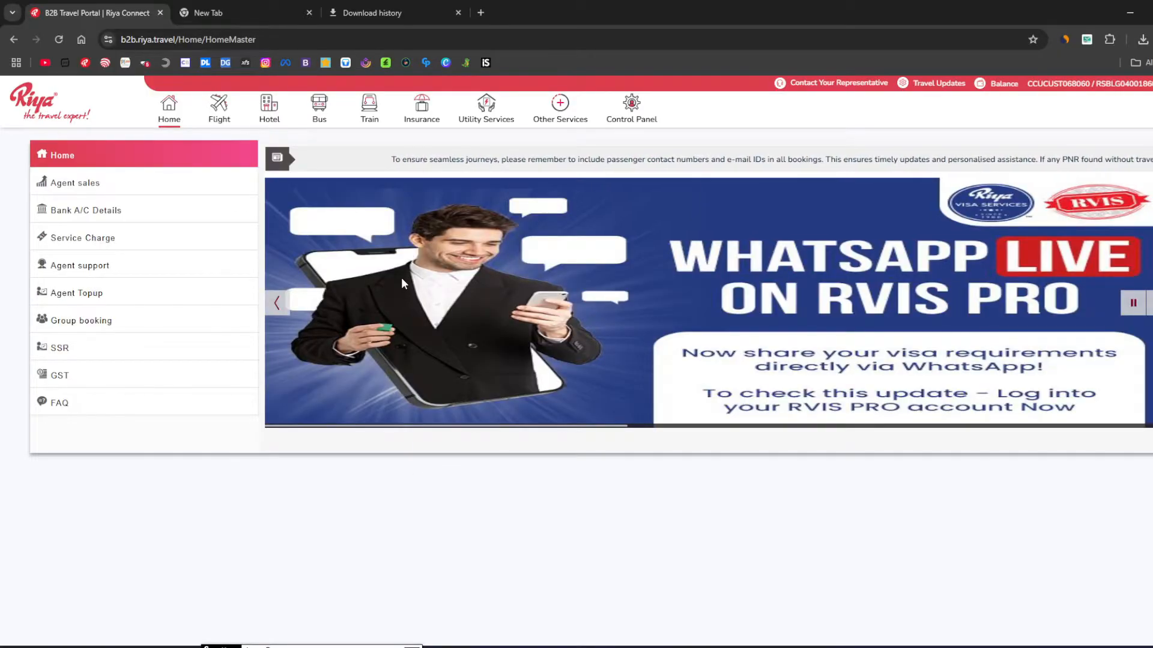
Close the Download history and empty New Tab tabs, leaving only the portal home page.
click(456, 17)
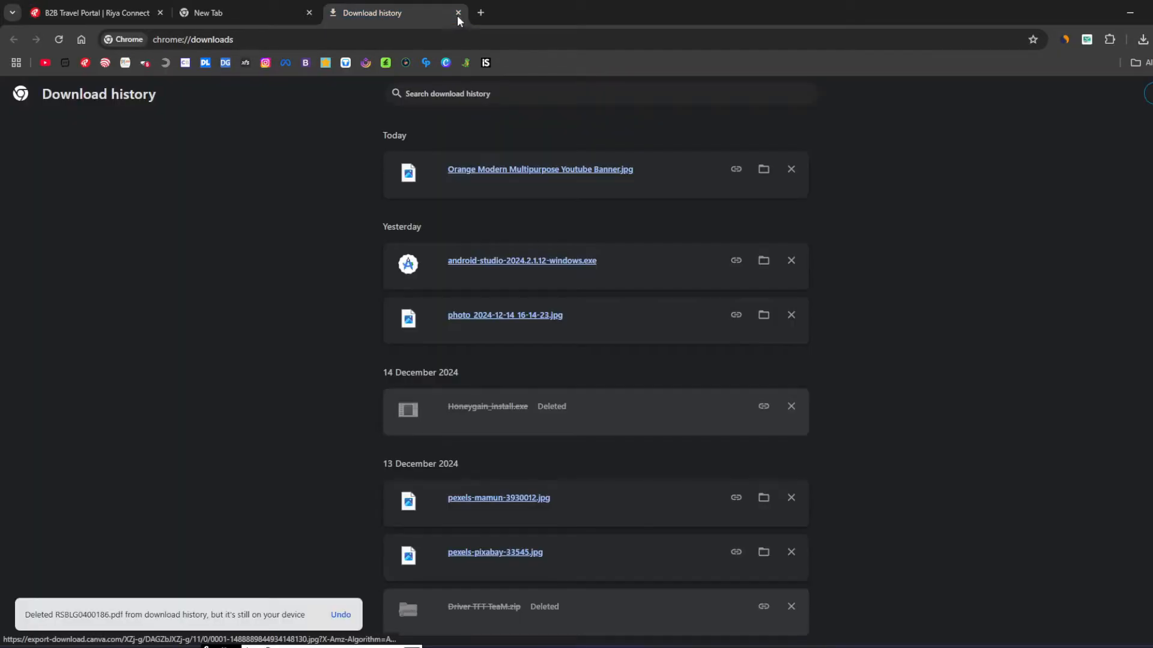
click(458, 13)
click(310, 13)
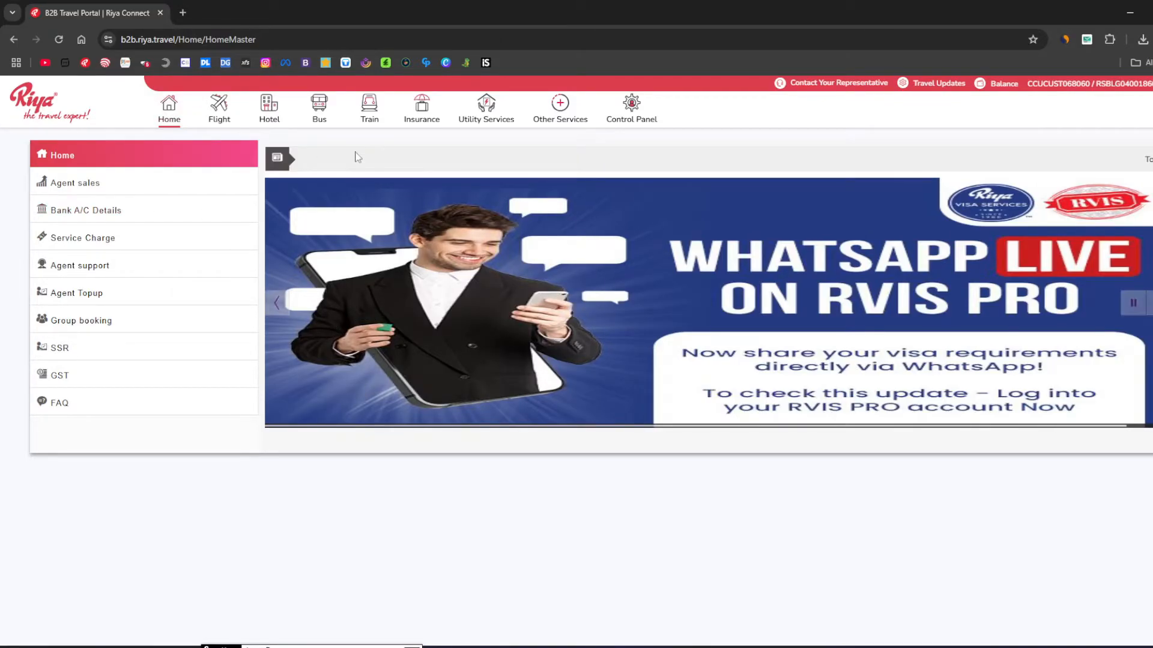
mouse_move(369, 123)
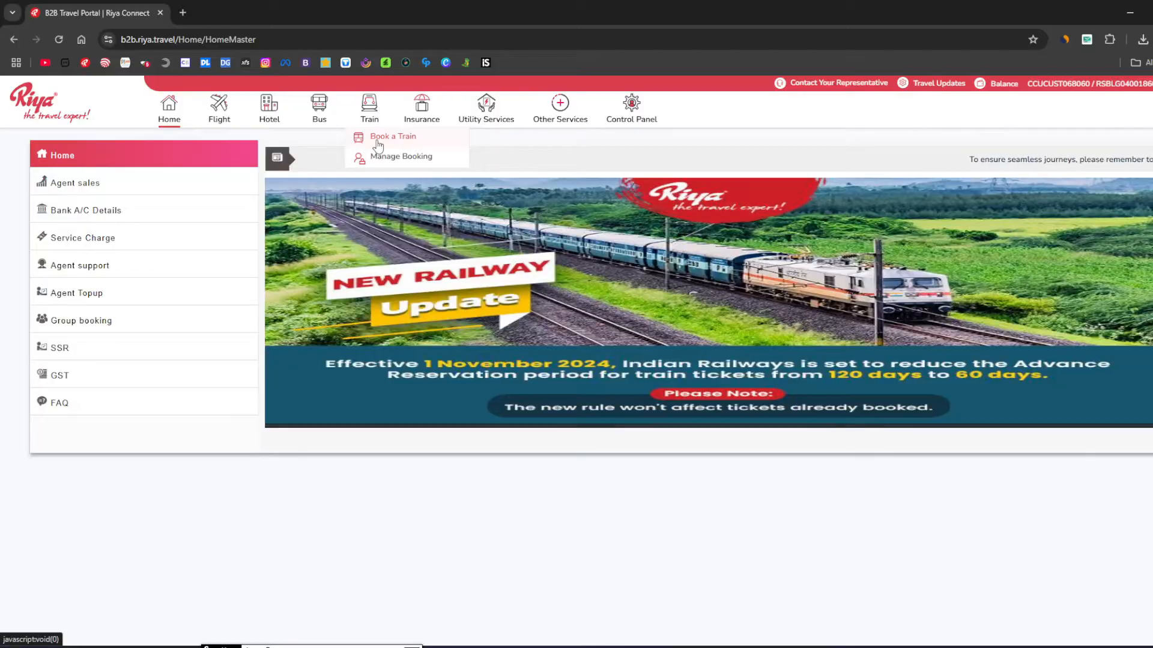
Go to Train > Book a Train and look over the Train Ticket Booking search form.
click(377, 144)
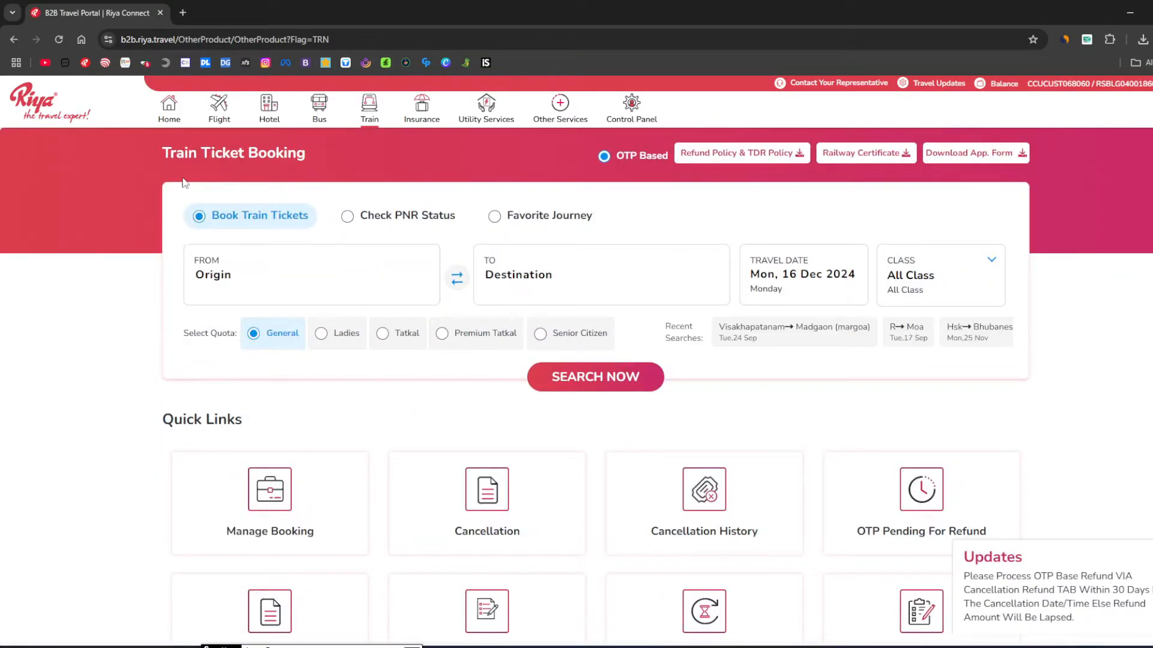
scroll(593, 482, down, 1)
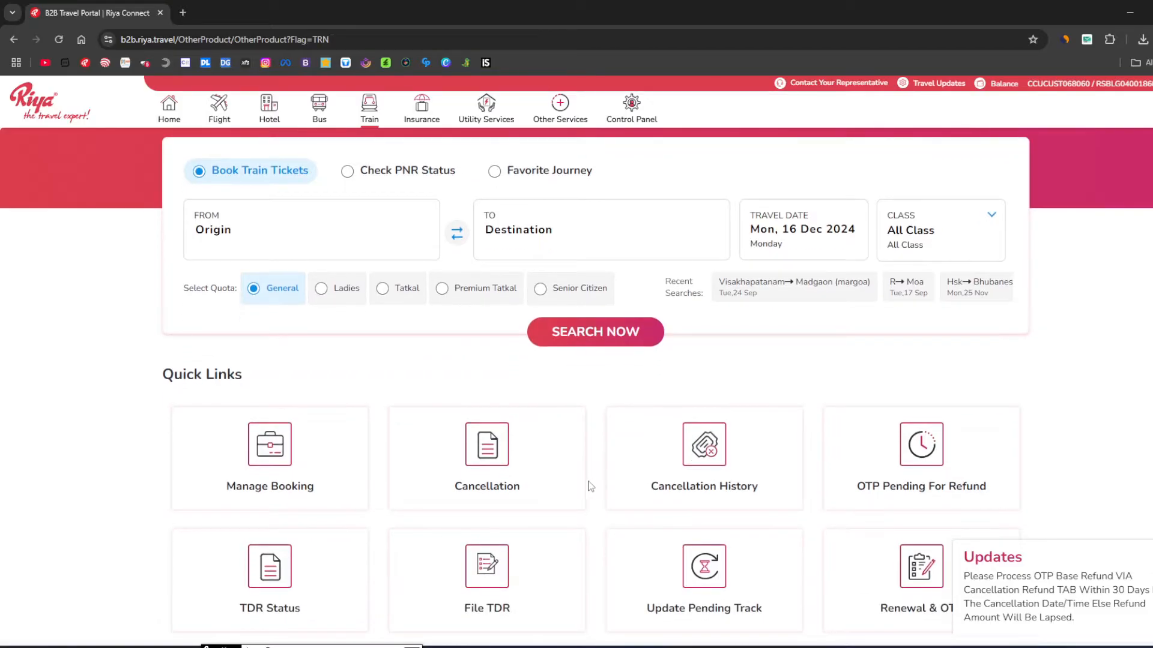
scroll(548, 476, up, 1)
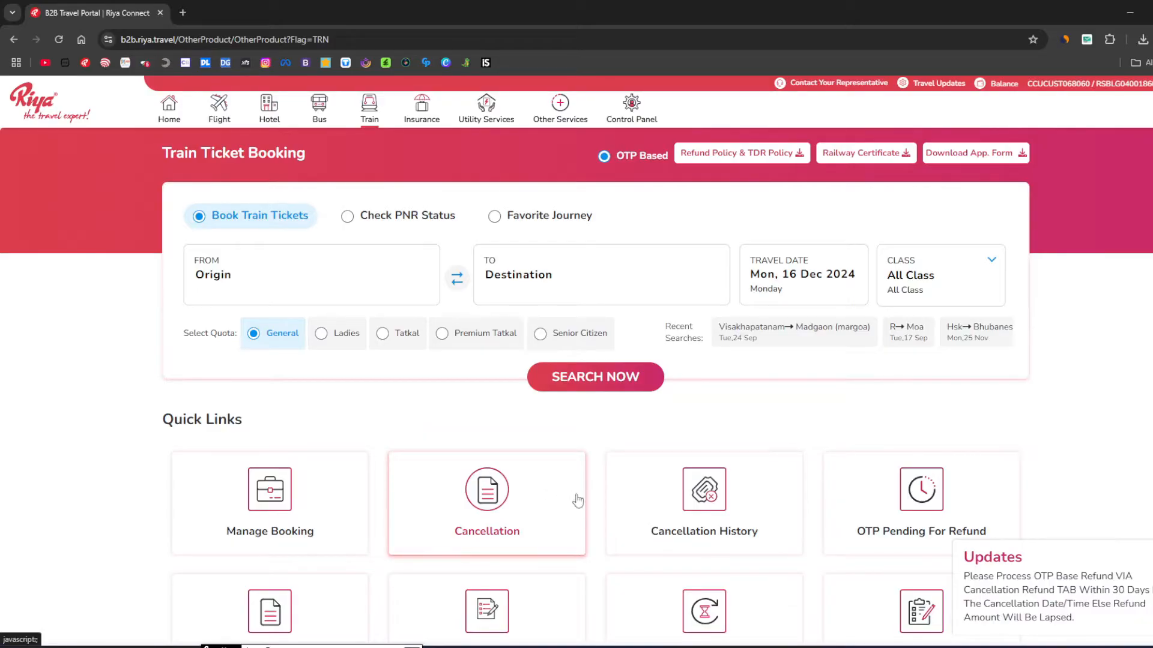
drag(156, 155, 318, 152)
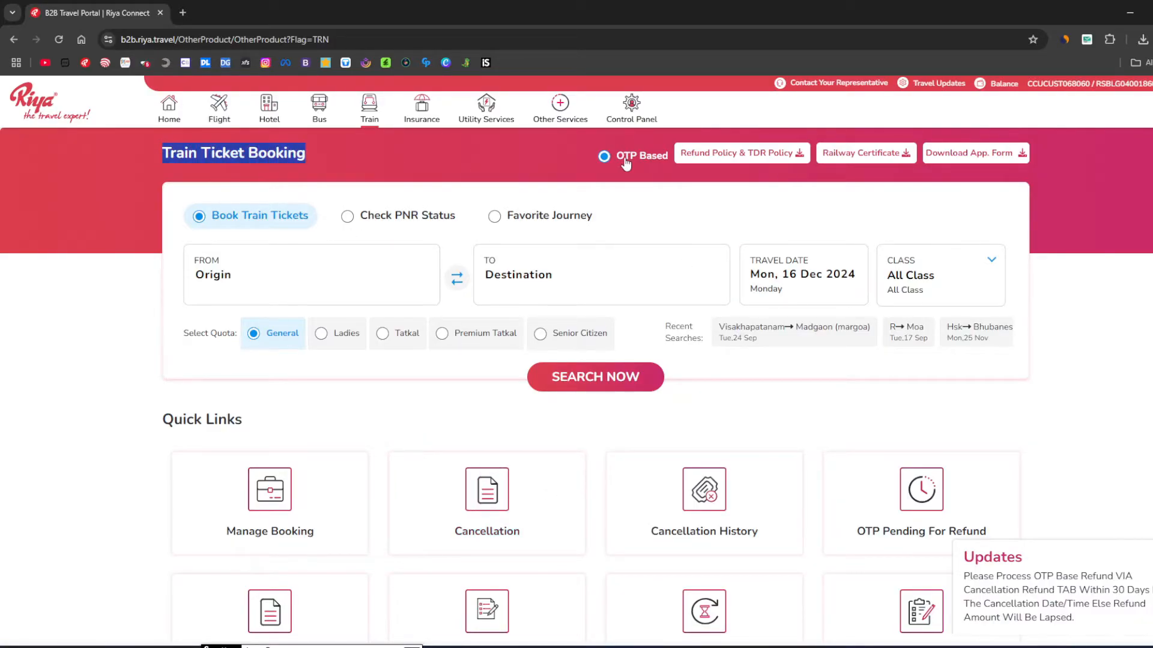
click(578, 164)
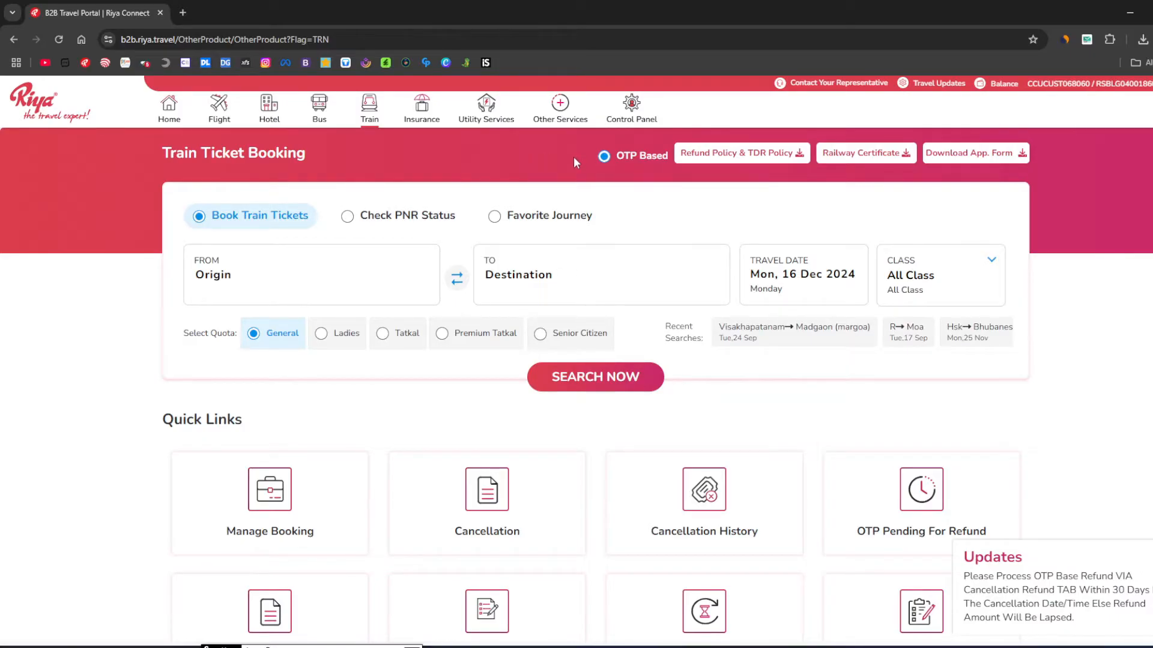
Read through the Refund Policy & TDR Policy PDF, then return to the B2B Travel Portal tab.
click(726, 157)
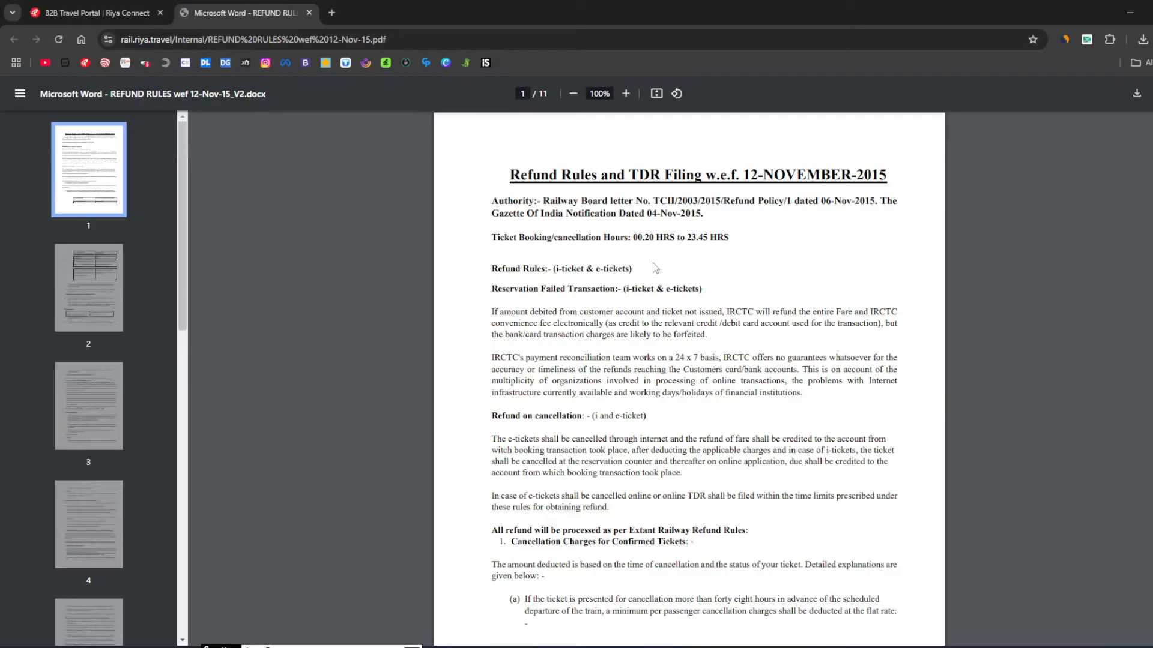
scroll(698, 375, down, 20)
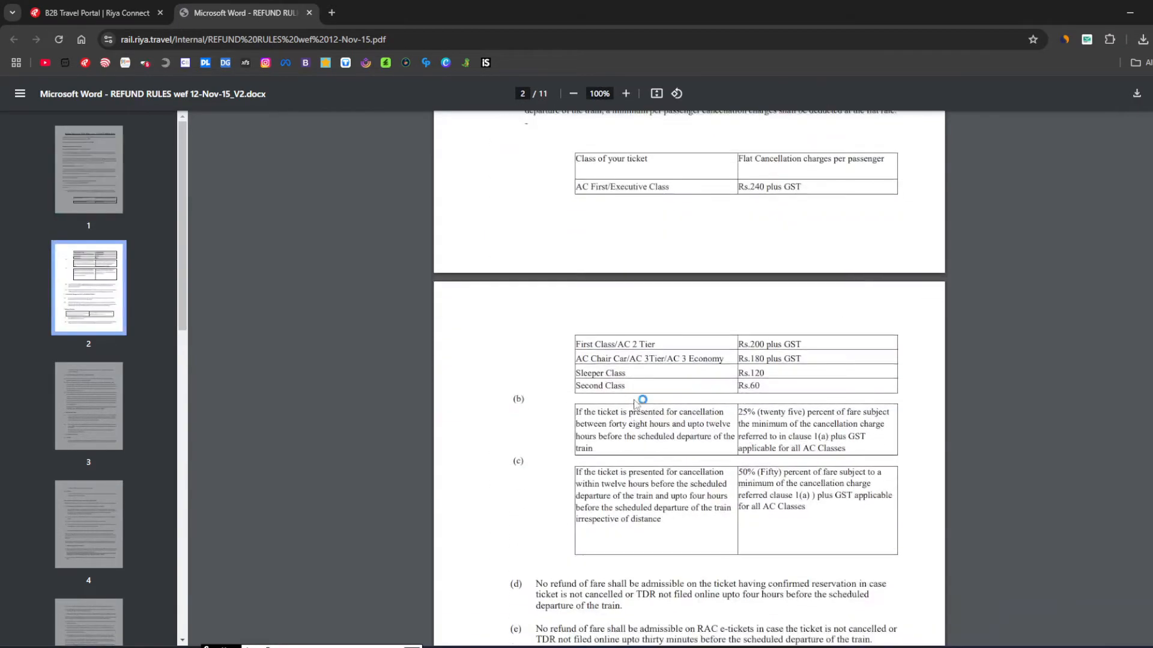
scroll(640, 407, down, 20)
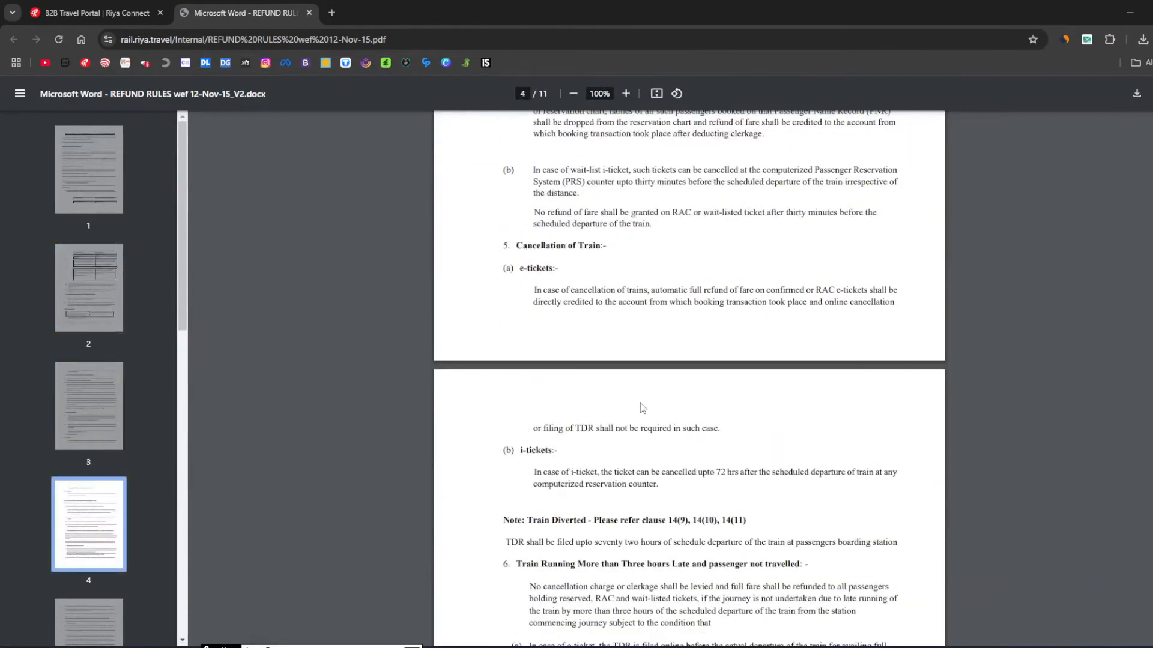
scroll(641, 407, down, 20)
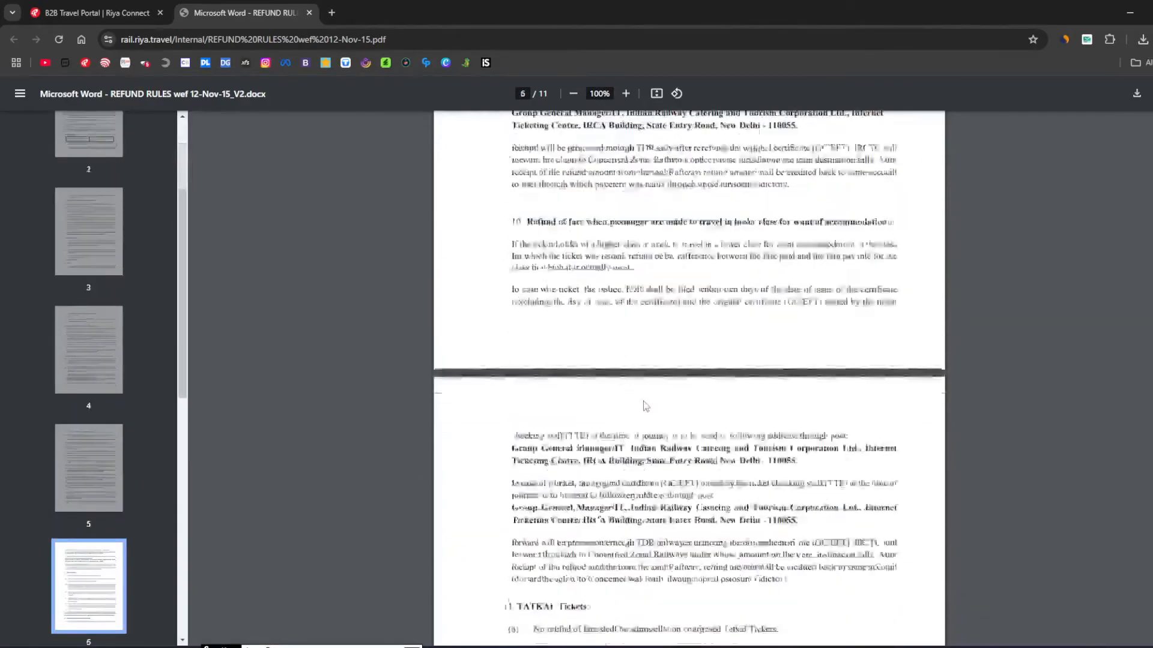
scroll(643, 407, down, 10)
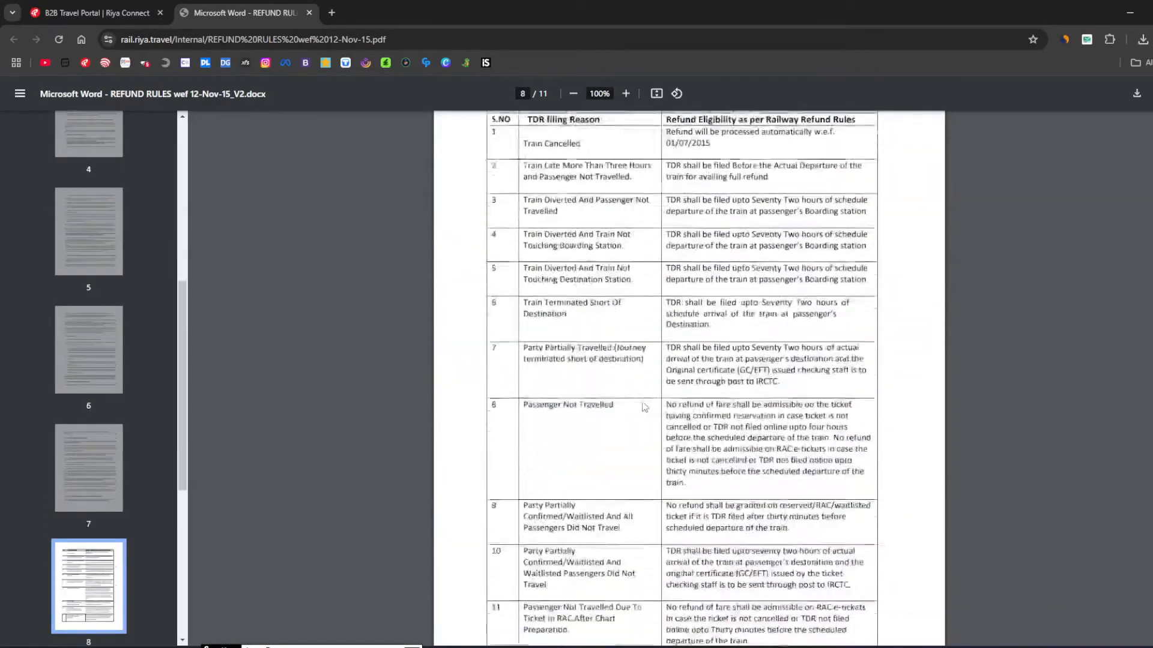
scroll(643, 407, up, 20)
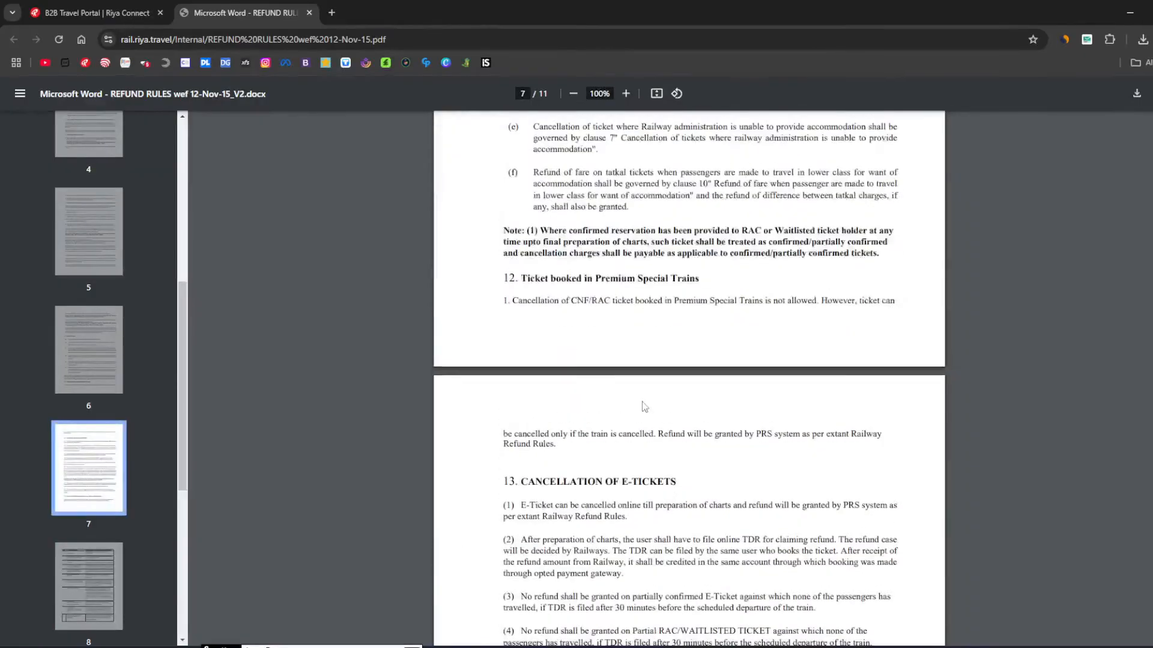
scroll(642, 406, up, 20)
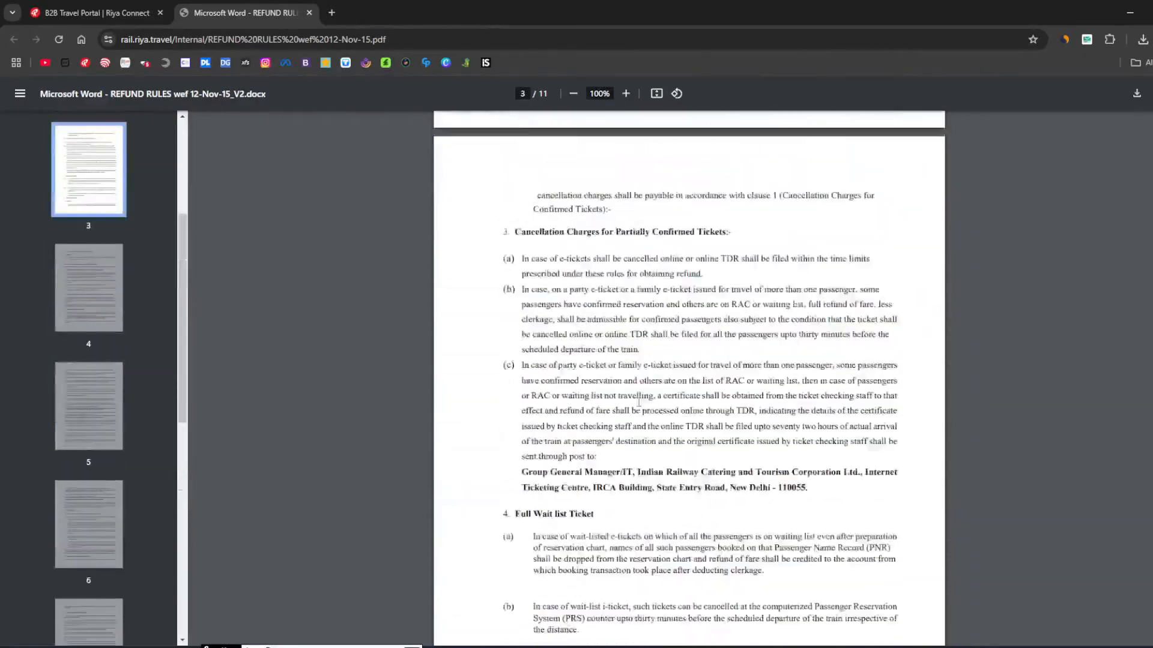
scroll(638, 401, up, 6)
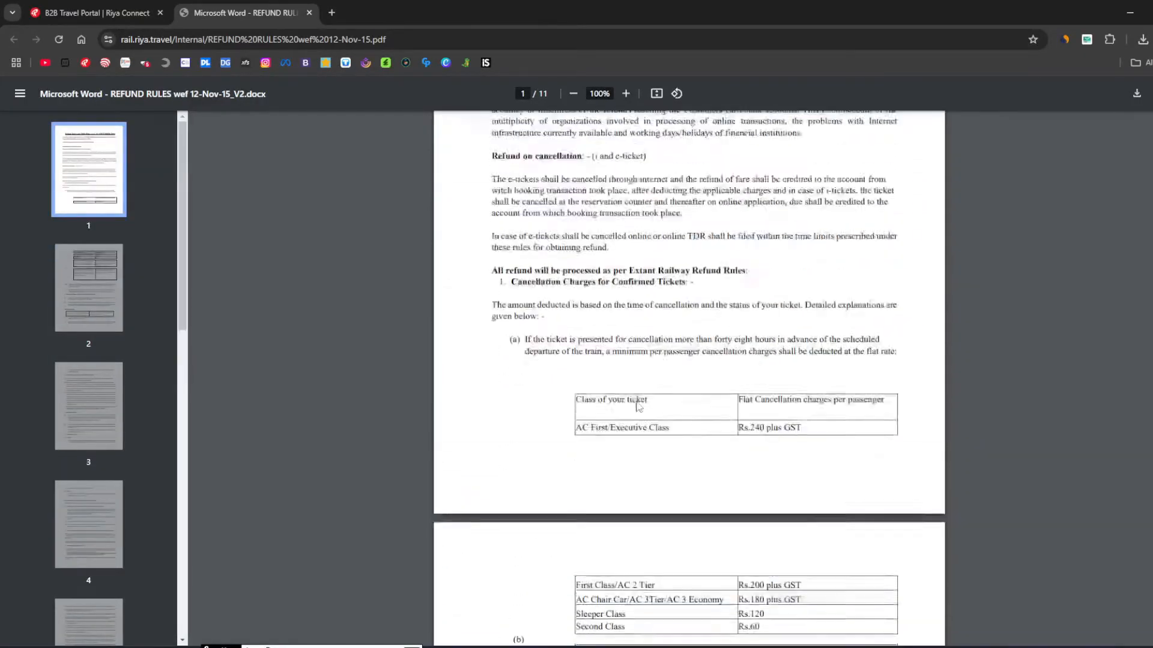
click(115, 7)
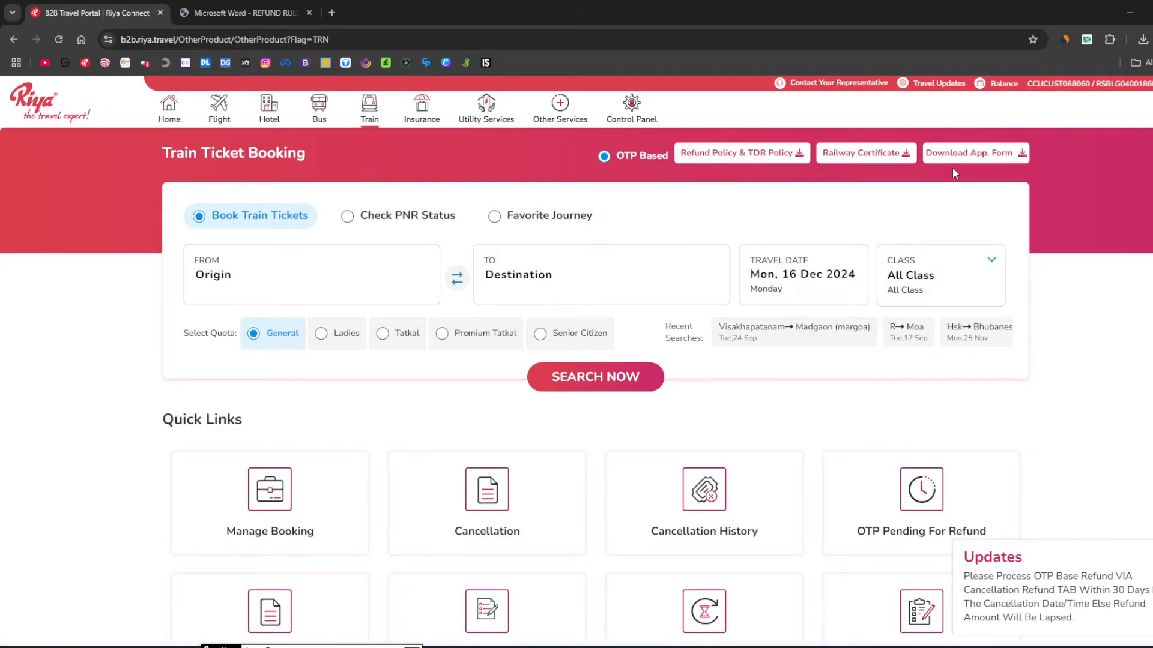
mouse_move(958, 157)
click(403, 227)
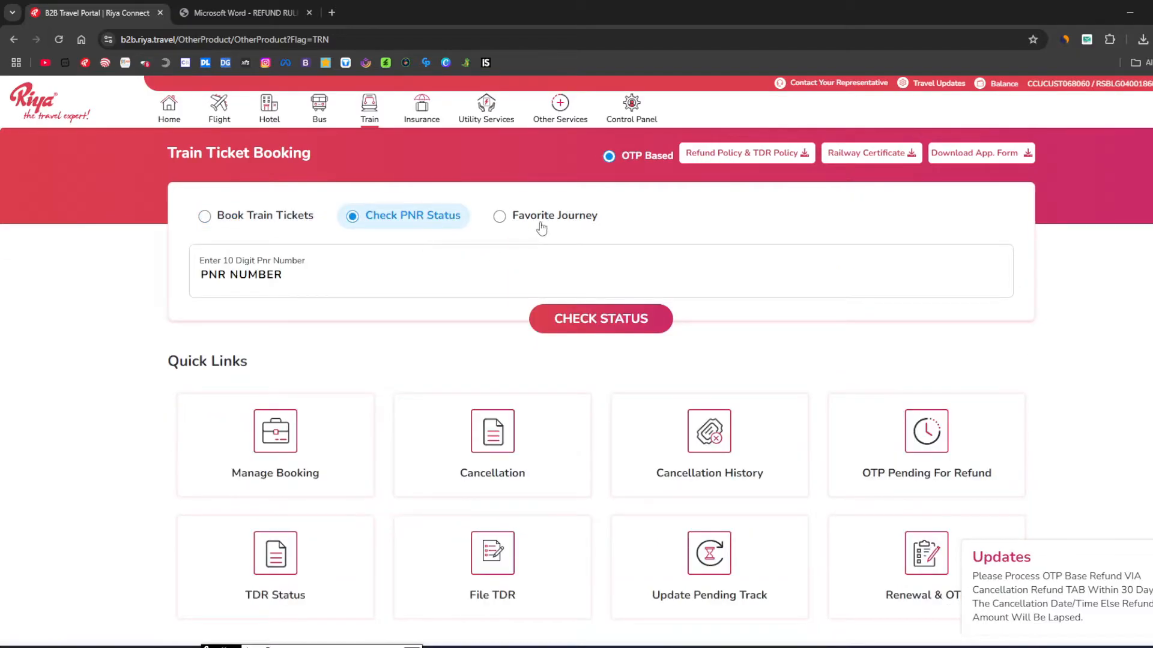
click(545, 223)
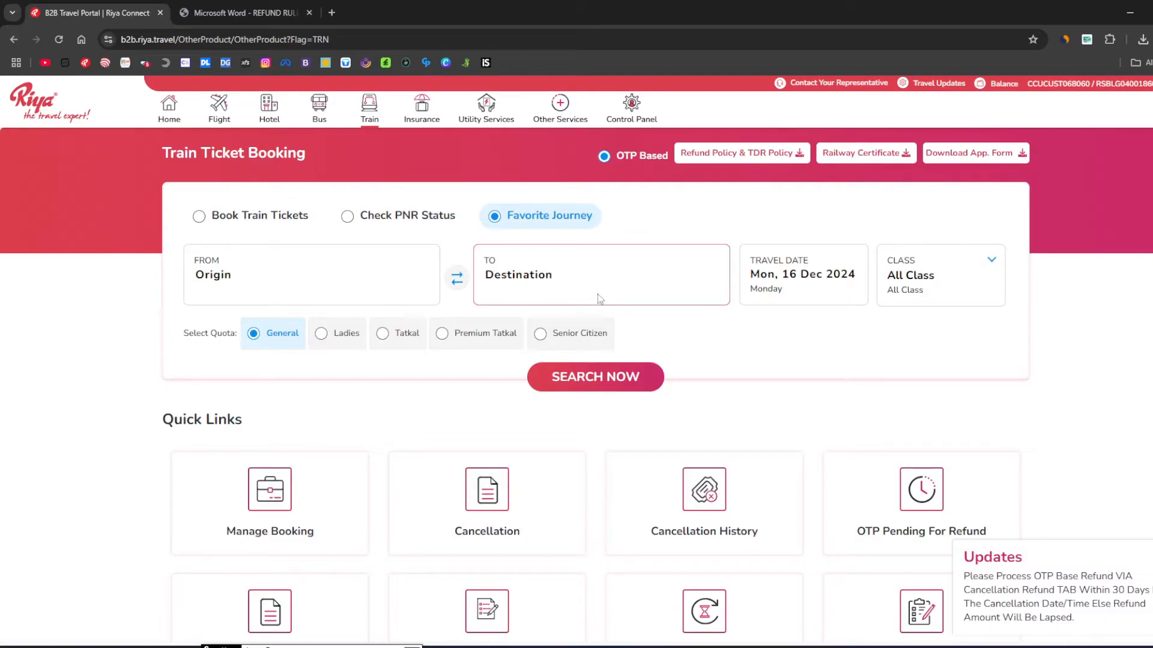
click(248, 220)
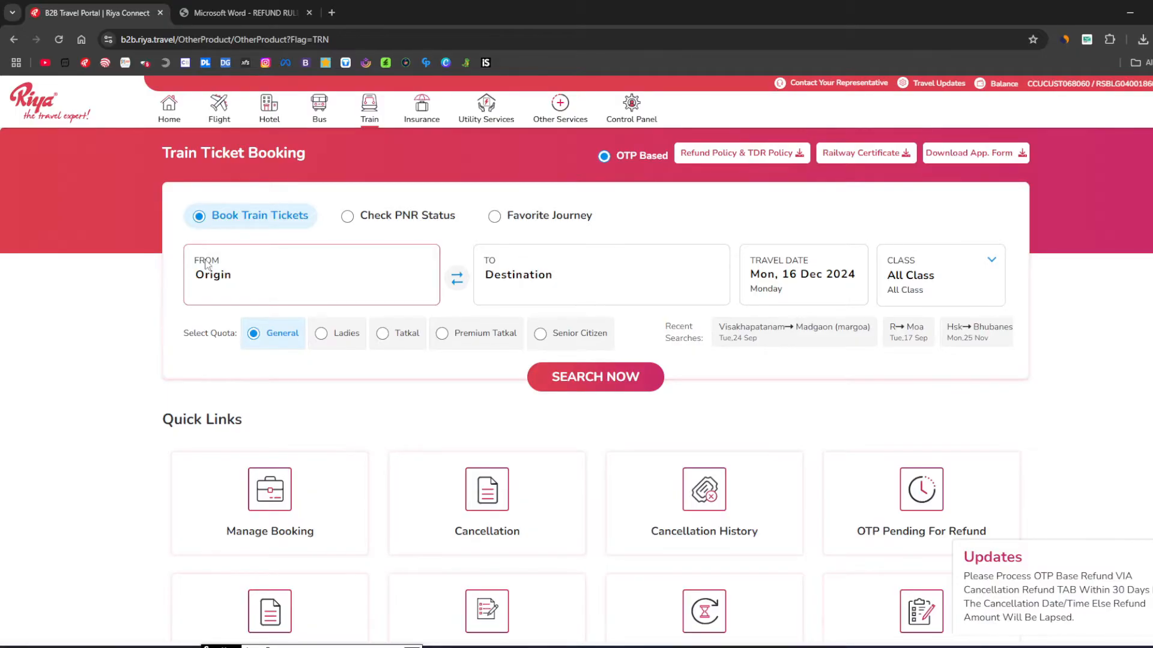
Set the origin station to RAIPUR JN by searching 'raipur'.
key(Tab)
click(239, 293)
text(r)
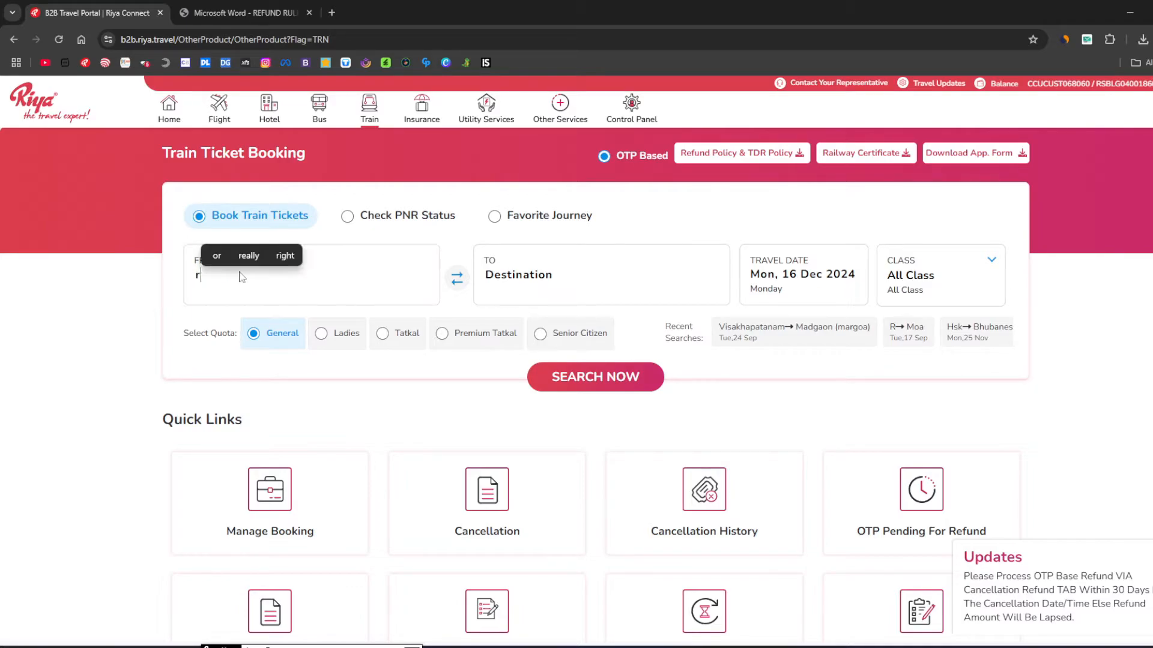
text(ai[)
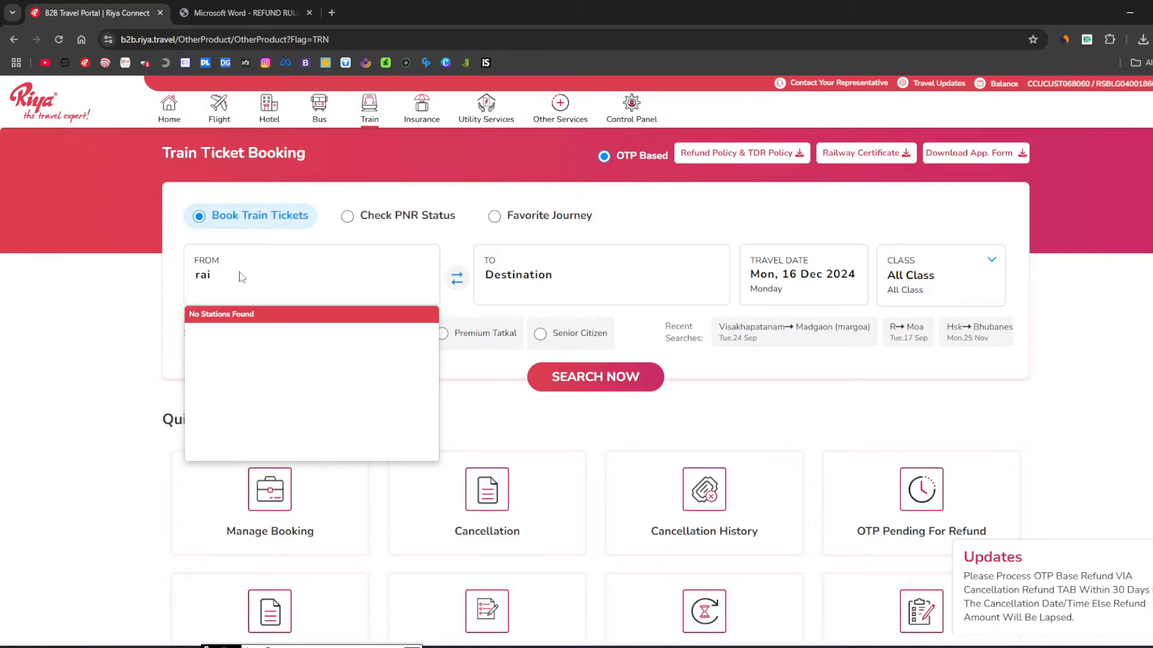
key(BackSpace)
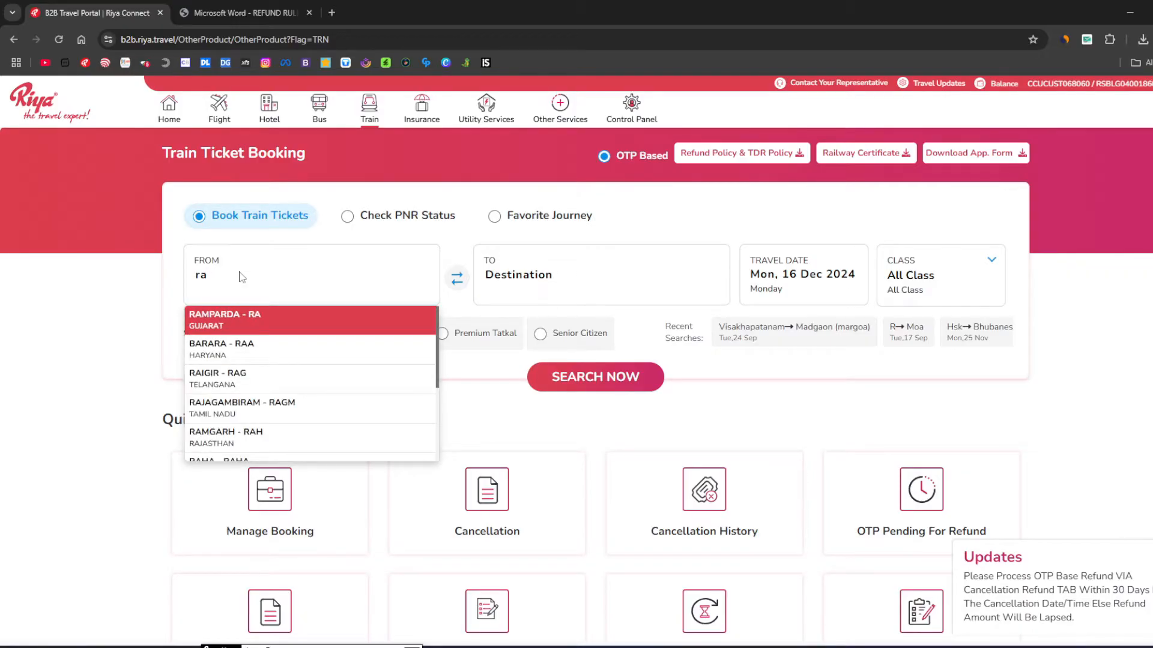
text(ipur)
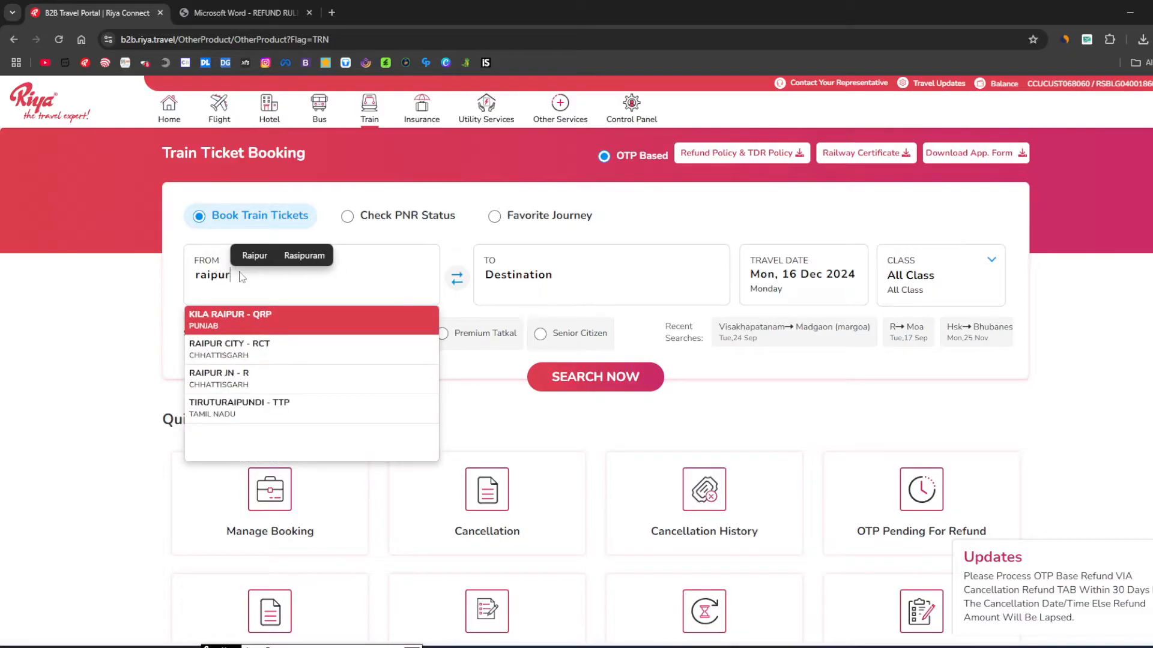
click(268, 380)
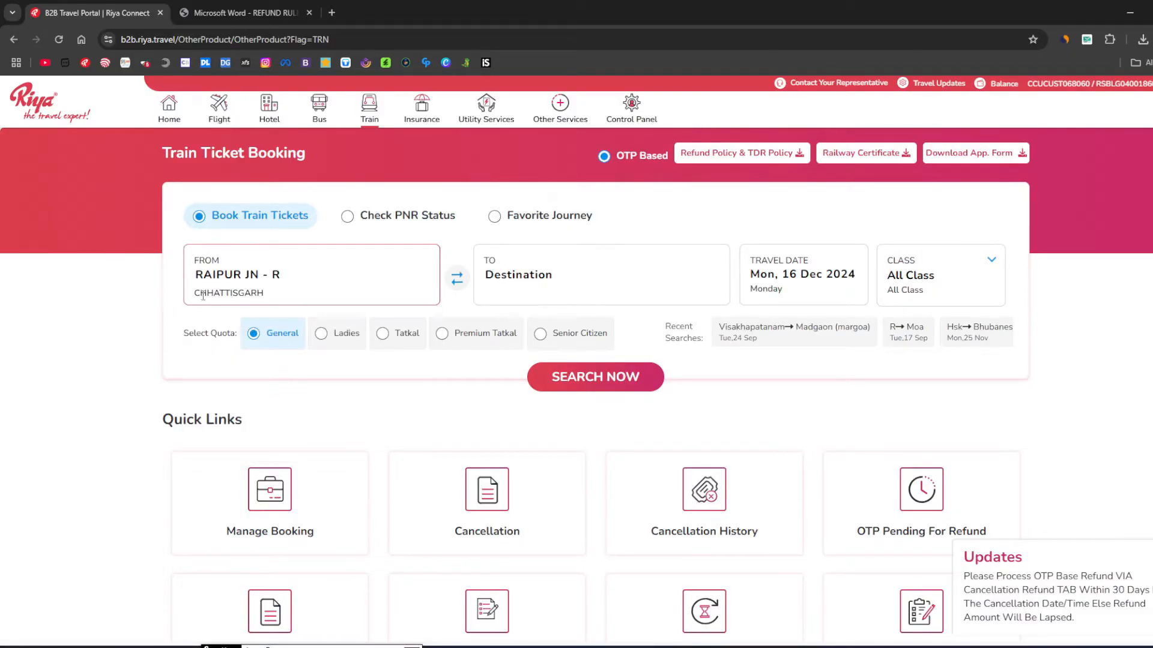
Set the destination to PURI - PURI (ODISHA) by searching 'puri'.
click(498, 278)
text(puri)
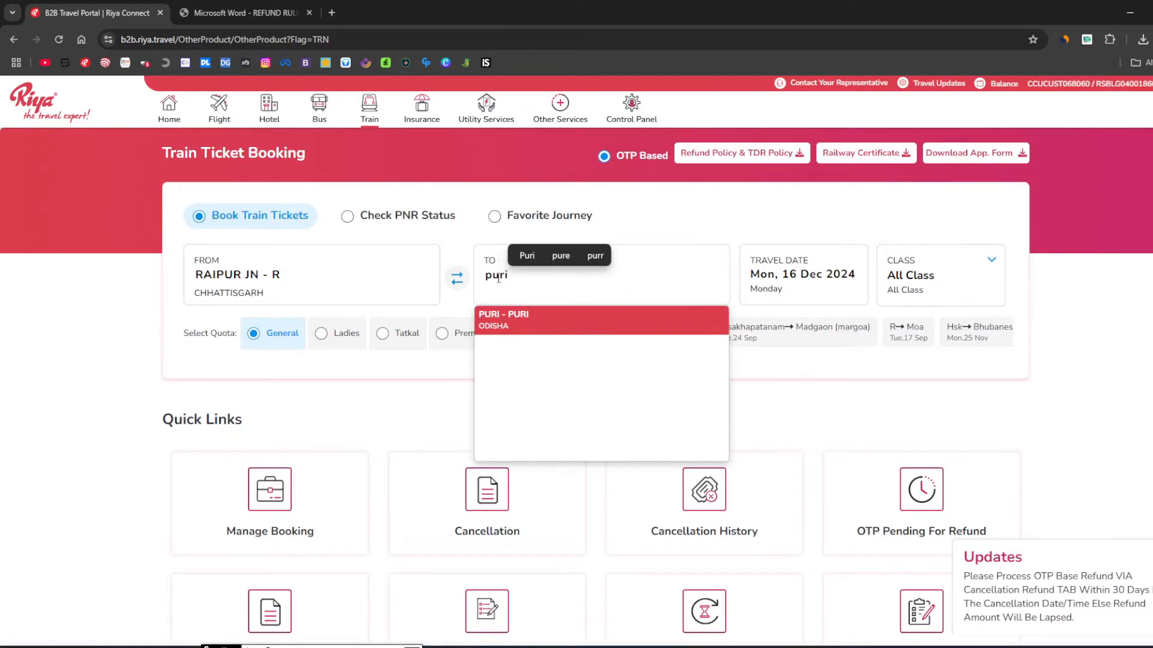
click(497, 321)
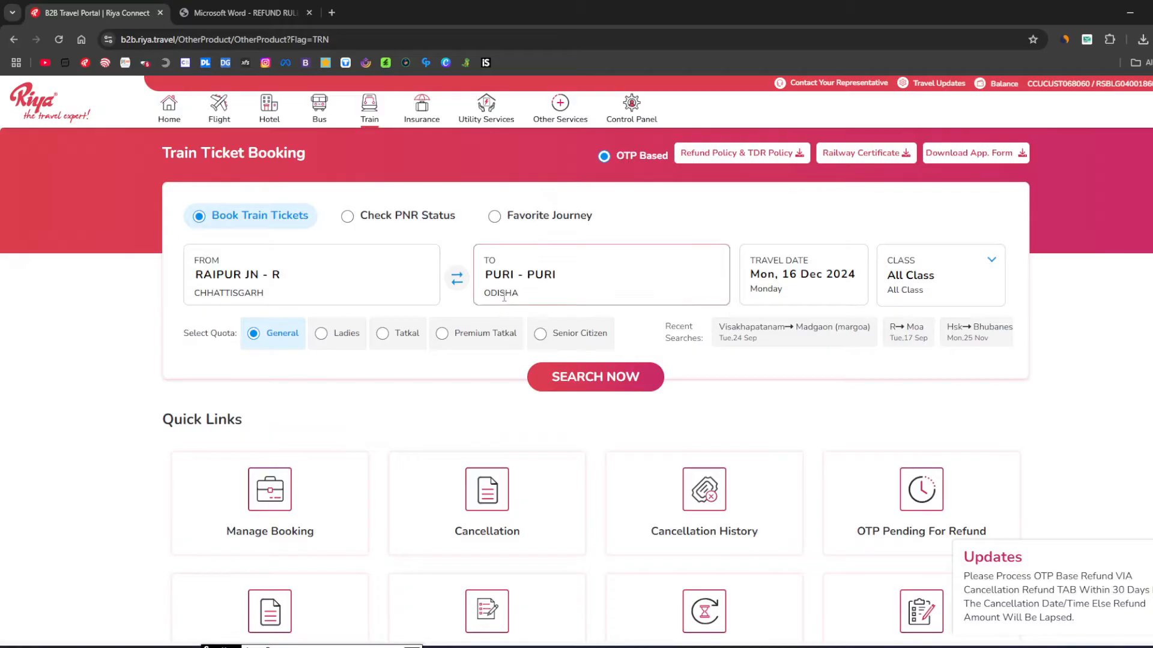
Set the travel date to 20 January 2025 and the class to All Class.
click(791, 275)
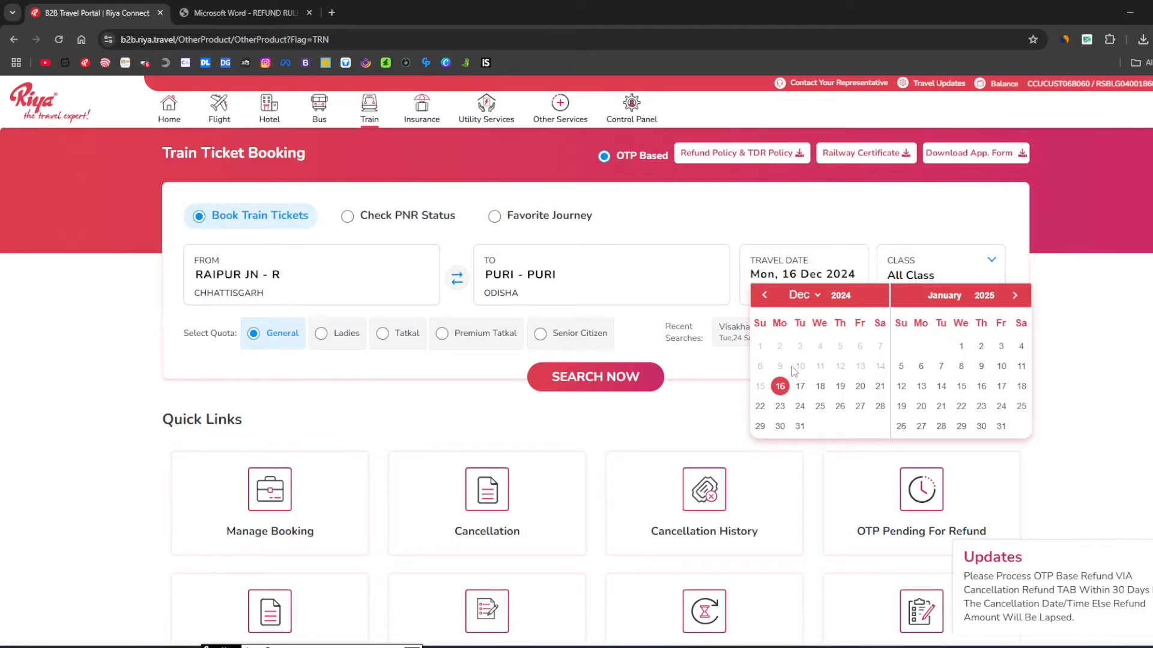
click(919, 406)
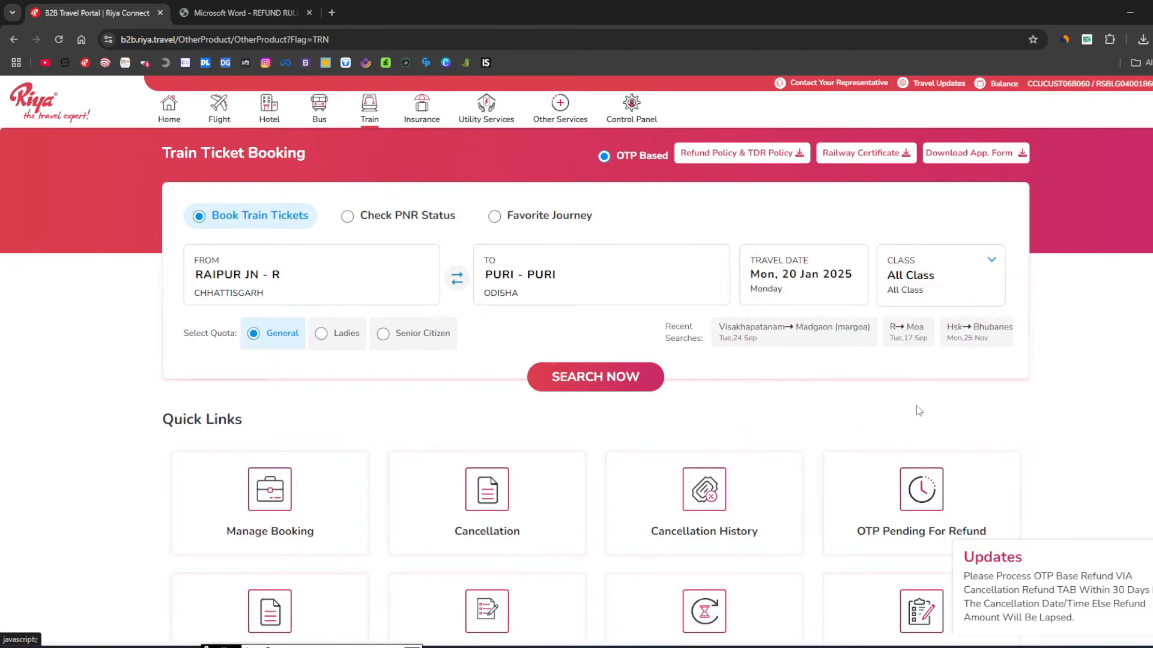
click(919, 278)
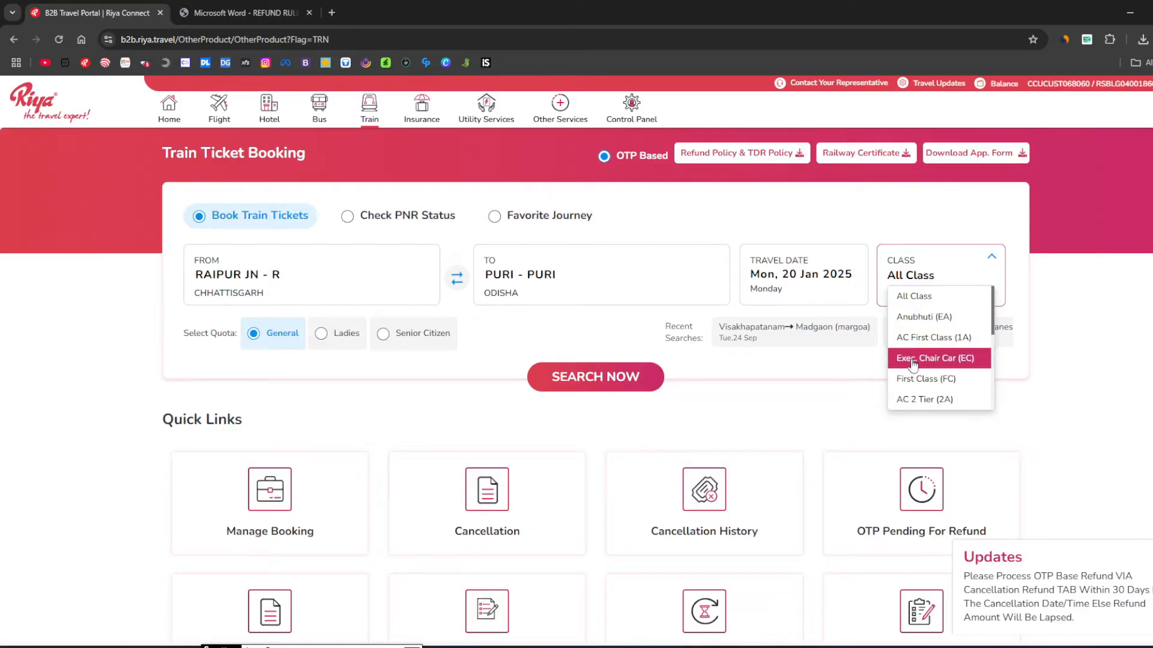
click(929, 305)
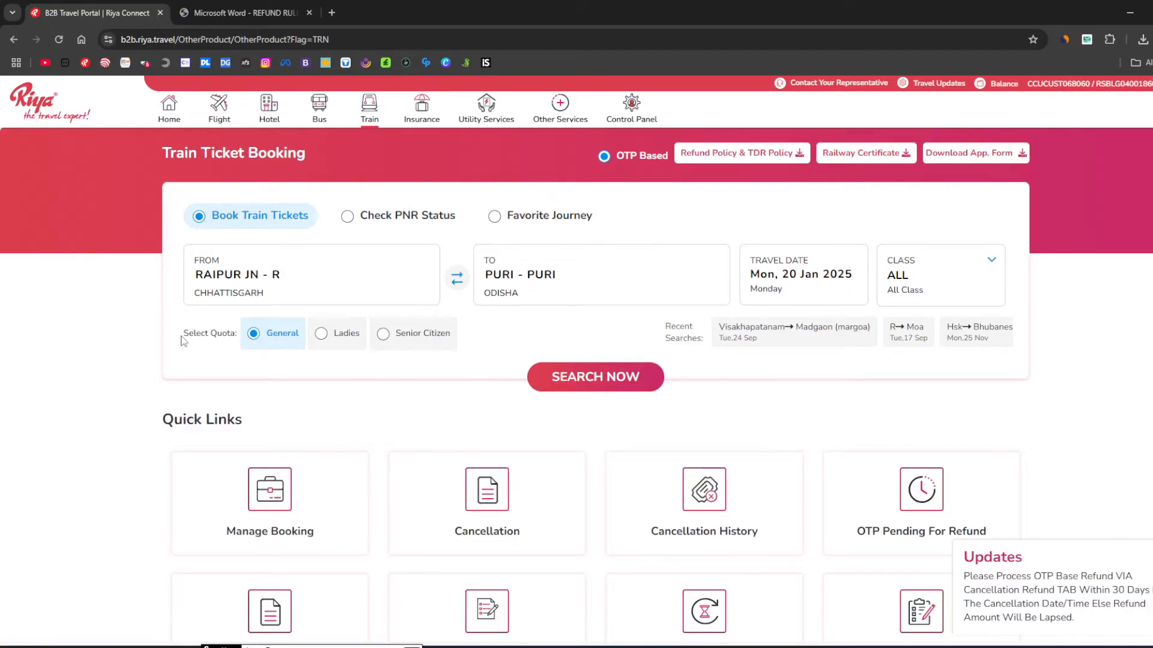
drag(183, 340, 233, 347)
click(232, 347)
Try the Ladies and Senior Citizen quotas, return to General, and search Raipur–Puri trains.
click(322, 338)
double_click(390, 336)
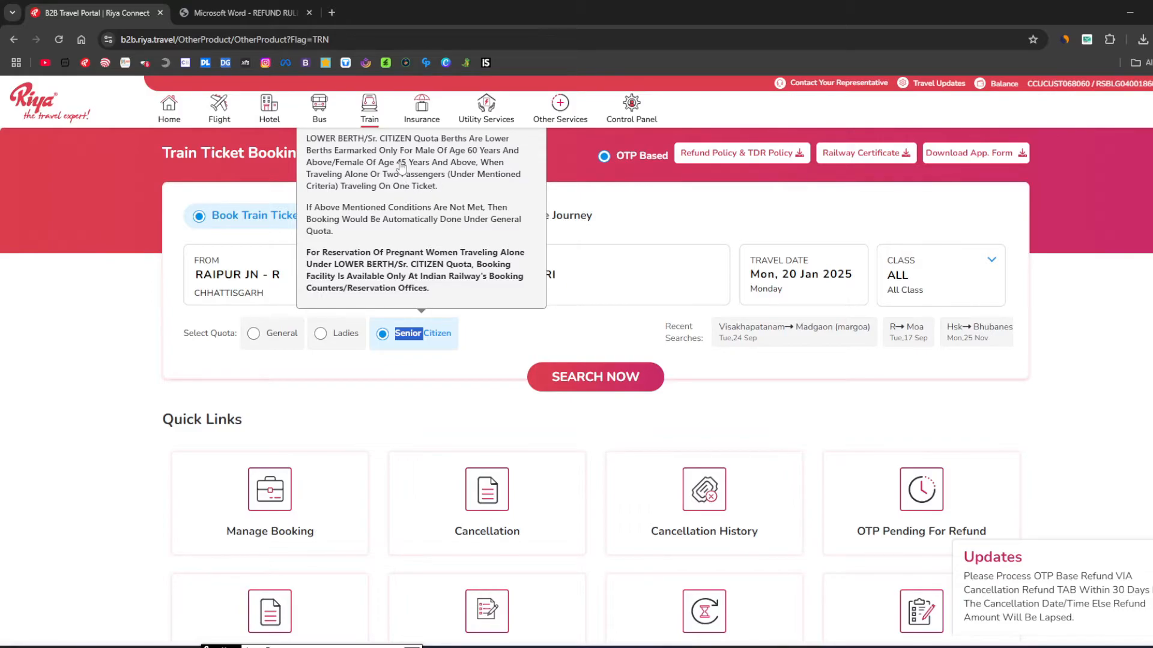
drag(394, 163, 414, 167)
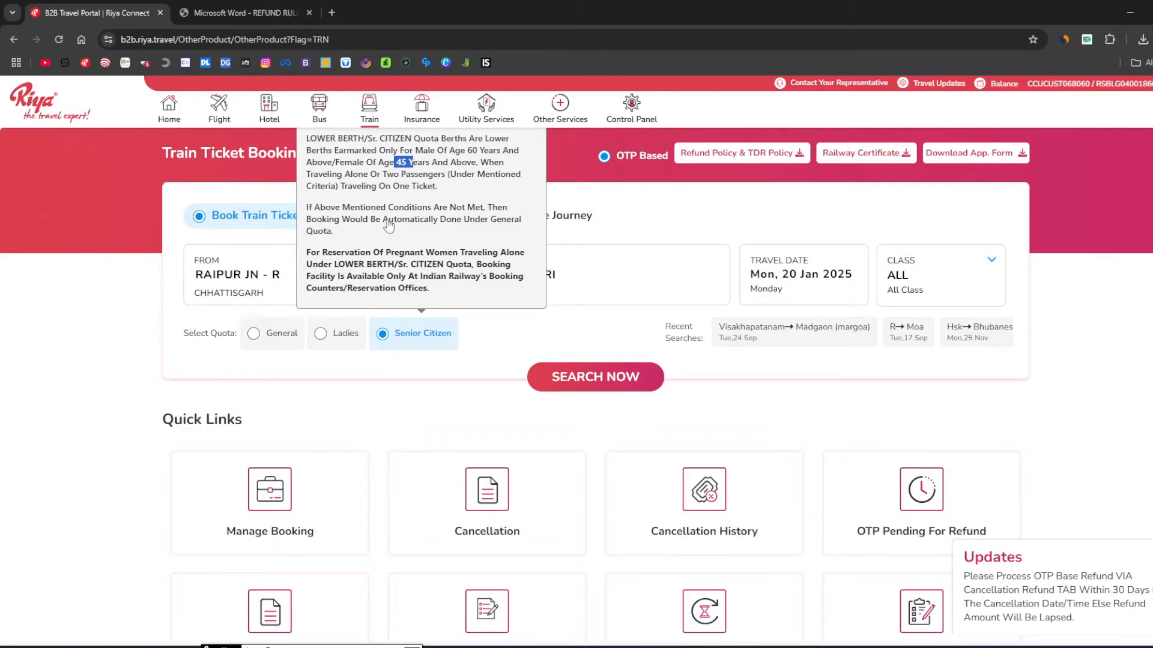
click(422, 248)
click(260, 342)
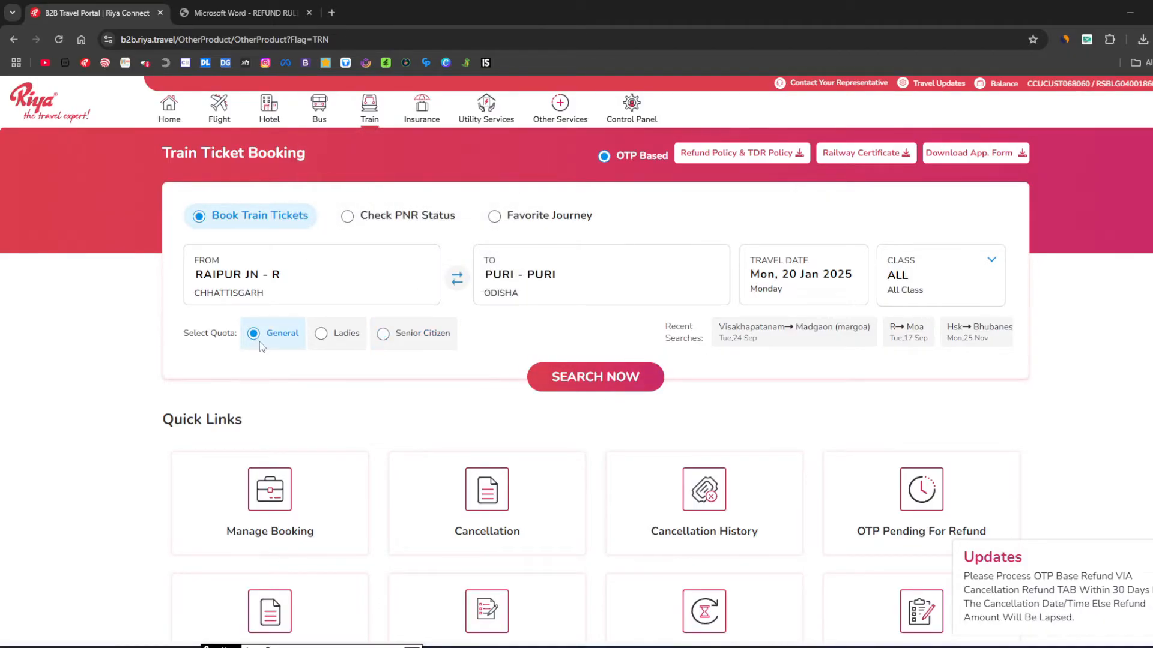
click(589, 391)
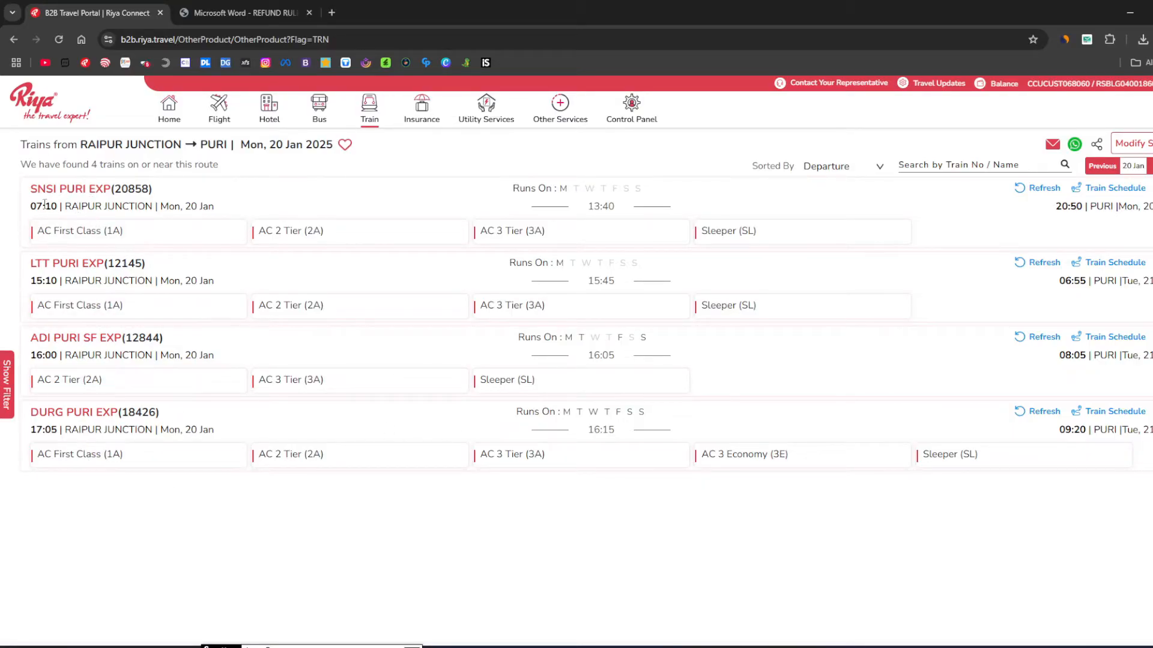
Refresh the SNSI PURI EXP (20858) row to load its class fares and seat availability.
double_click(133, 190)
click(53, 210)
drag(31, 206, 62, 206)
click(1044, 191)
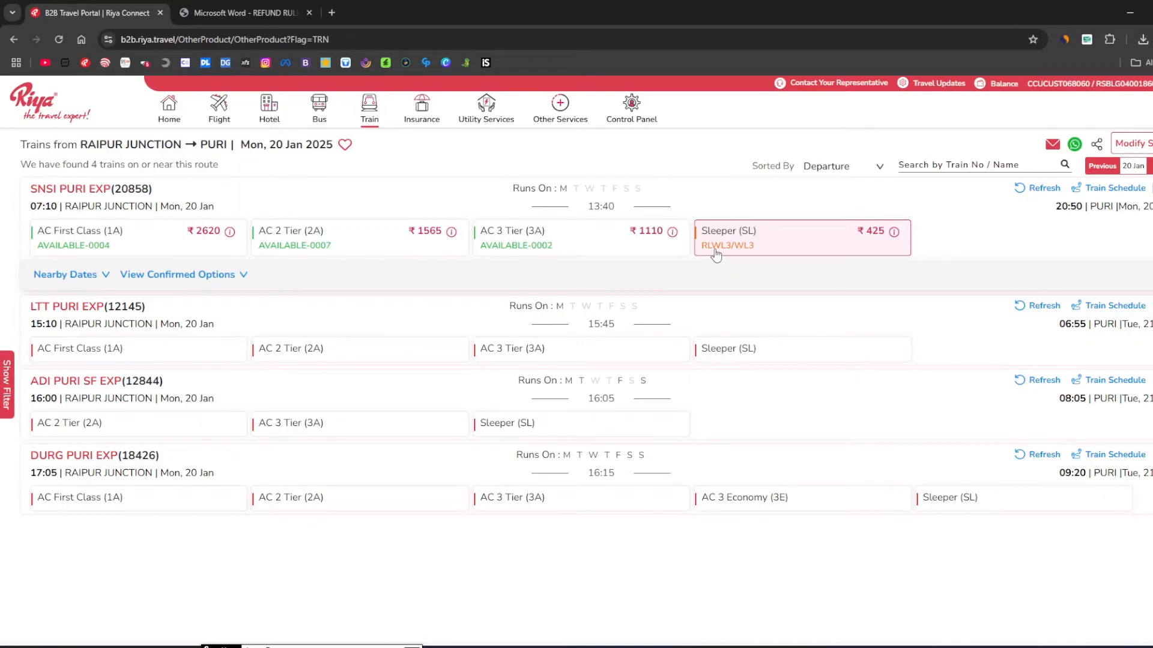
Select the ₹1110 AC 3 Tier (3A) class on SNSI PURI EXP.
click(543, 252)
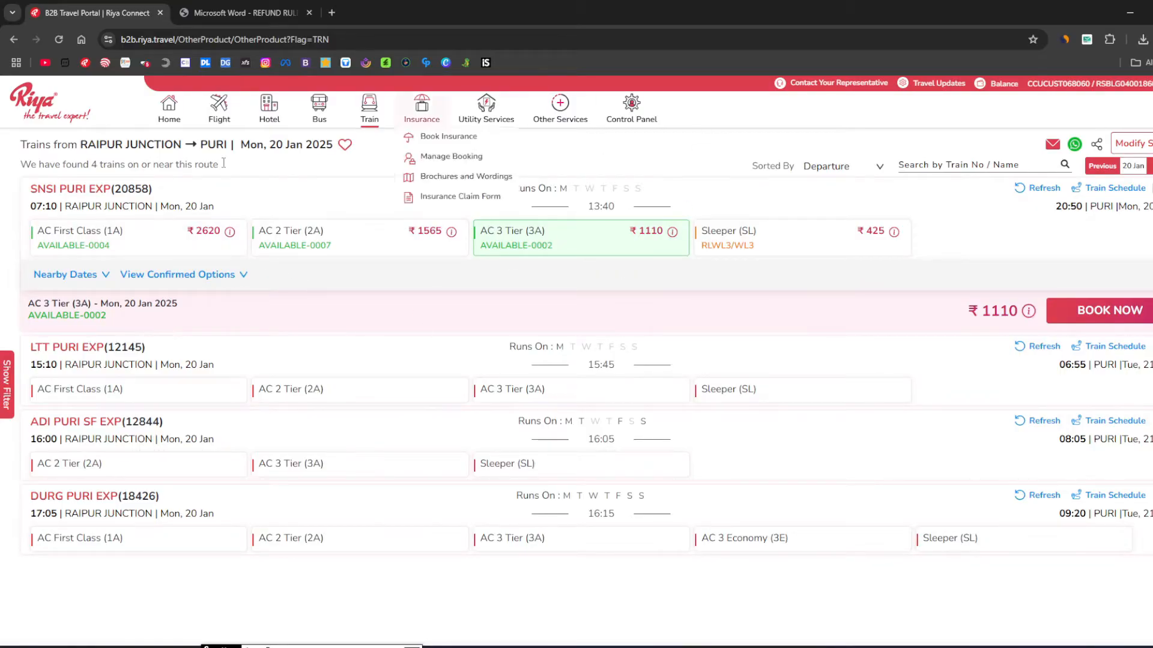
drag(59, 208, 28, 209)
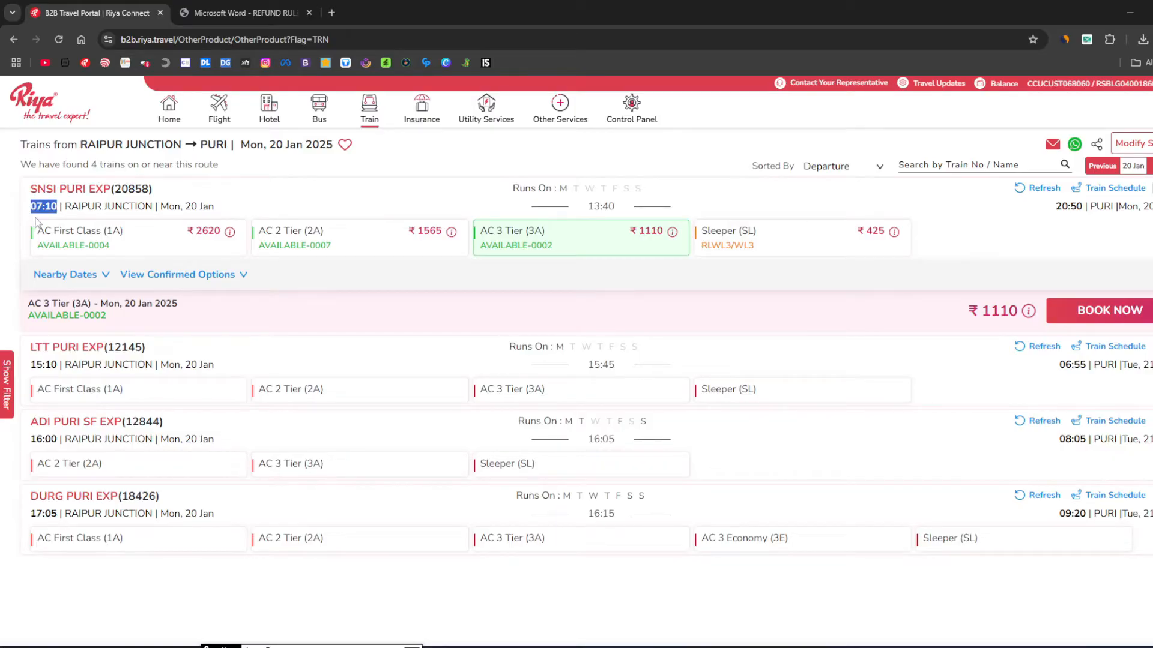
click(47, 211)
Book AC 3 Tier on SNSI PURI EXP and review train 20858's stop schedule, then close it.
click(1108, 319)
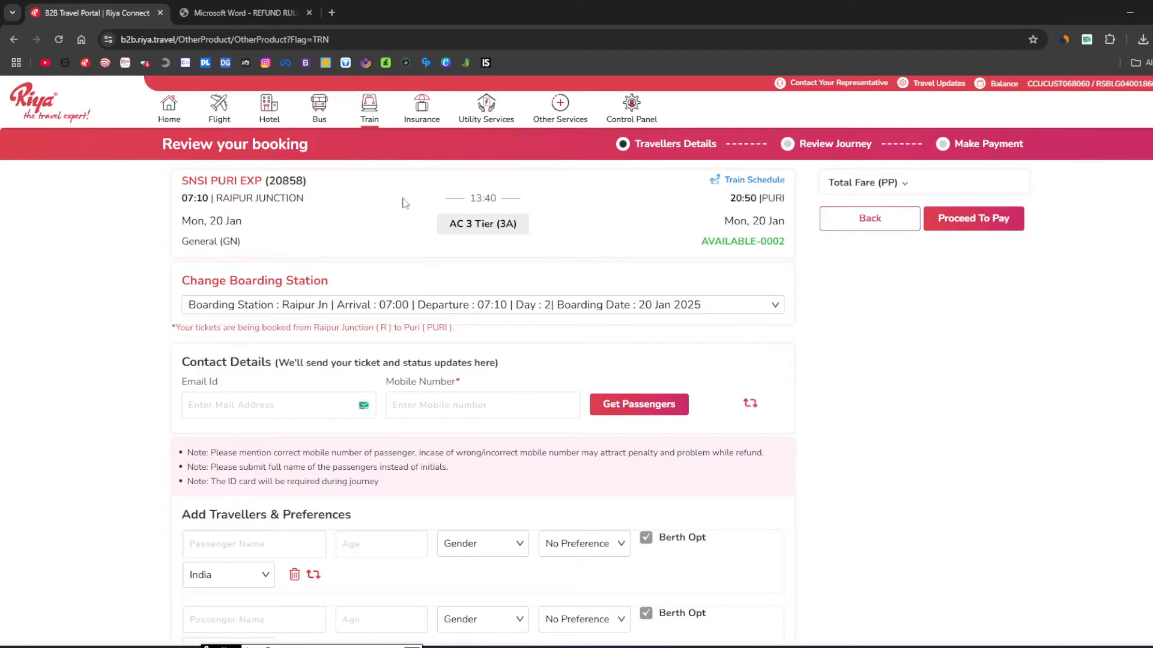
click(740, 182)
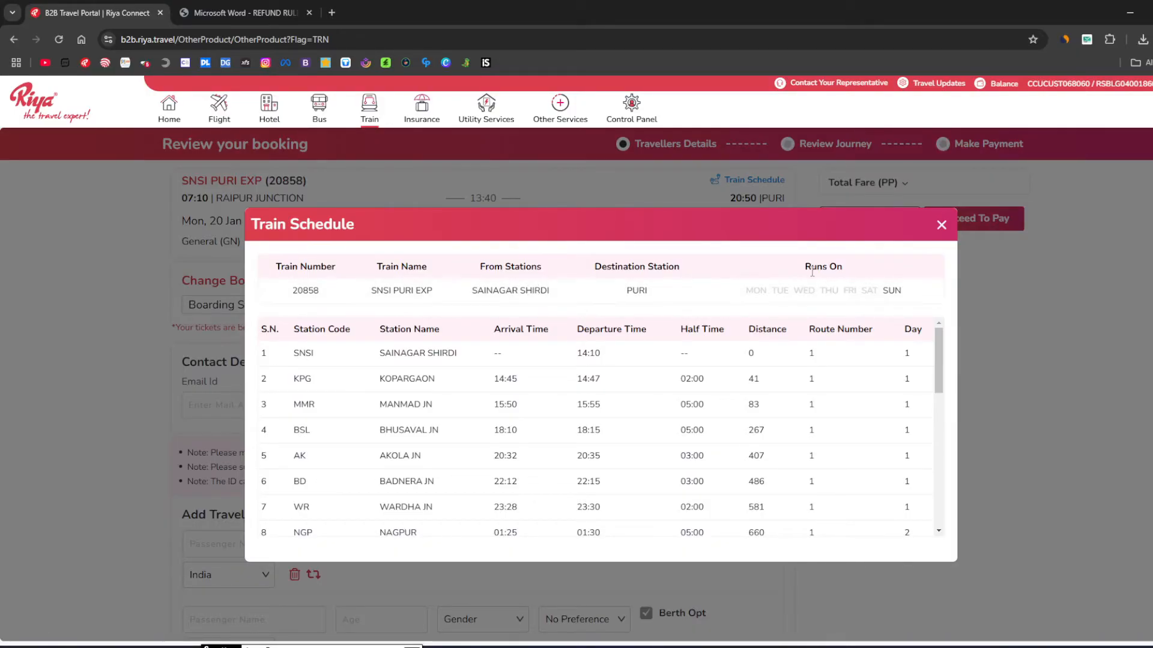
drag(804, 266, 858, 281)
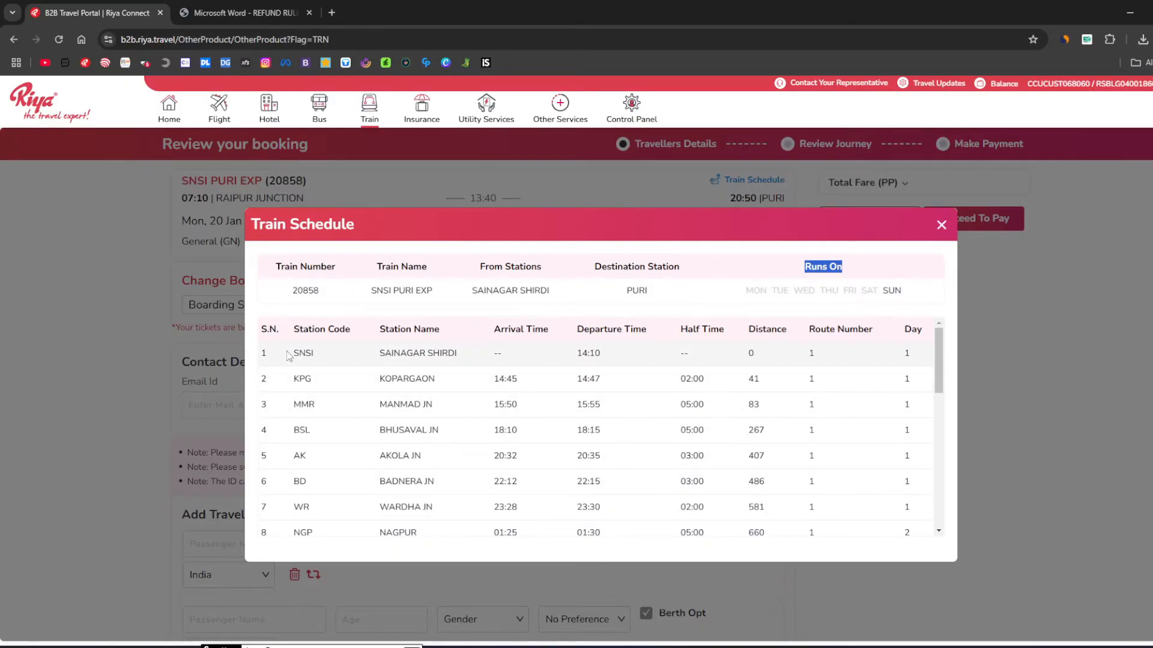
scroll(296, 356, down, 8)
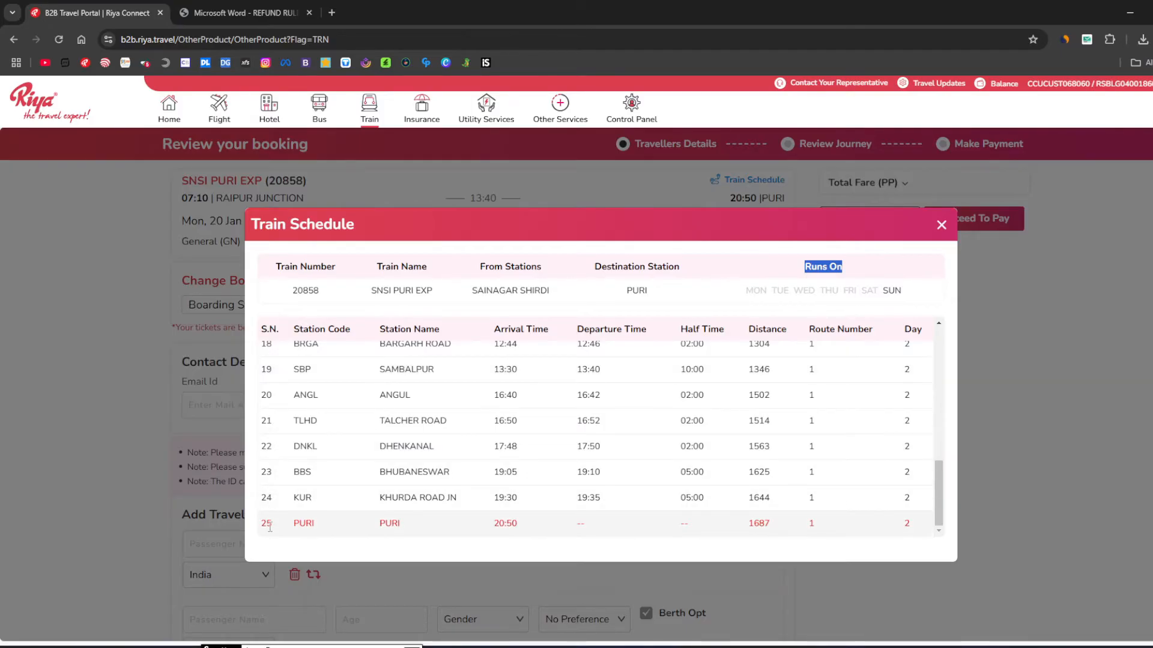
drag(272, 528, 252, 531)
scroll(347, 498, up, 8)
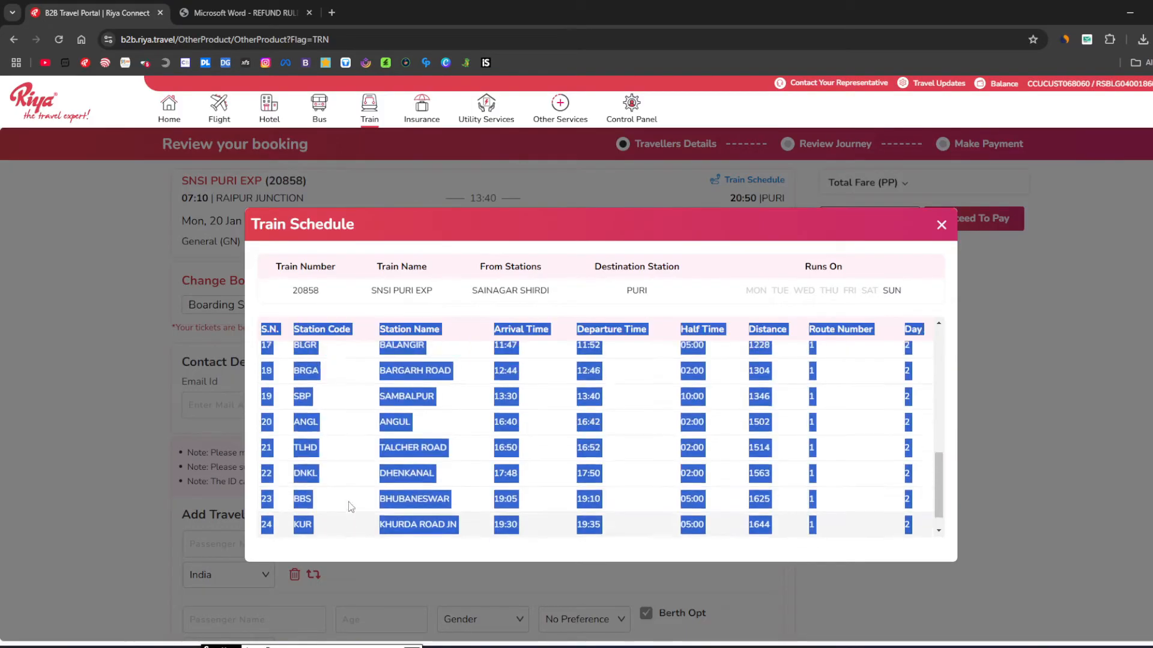
click(345, 499)
scroll(503, 428, down, 1)
scroll(503, 427, up, 1)
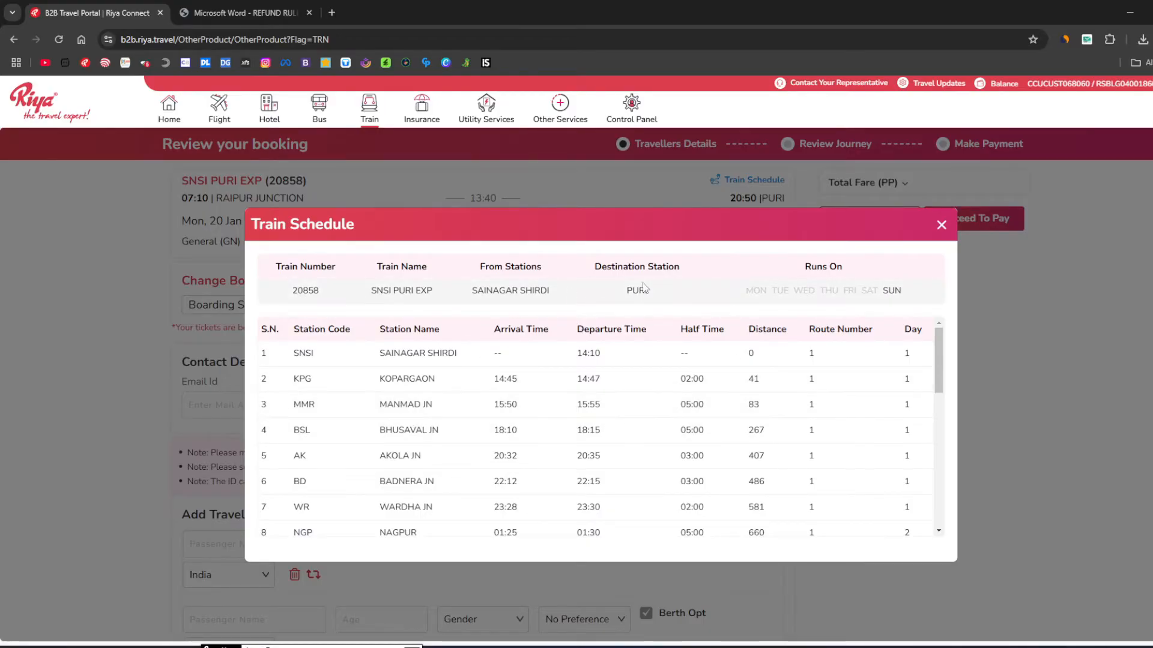
click(941, 225)
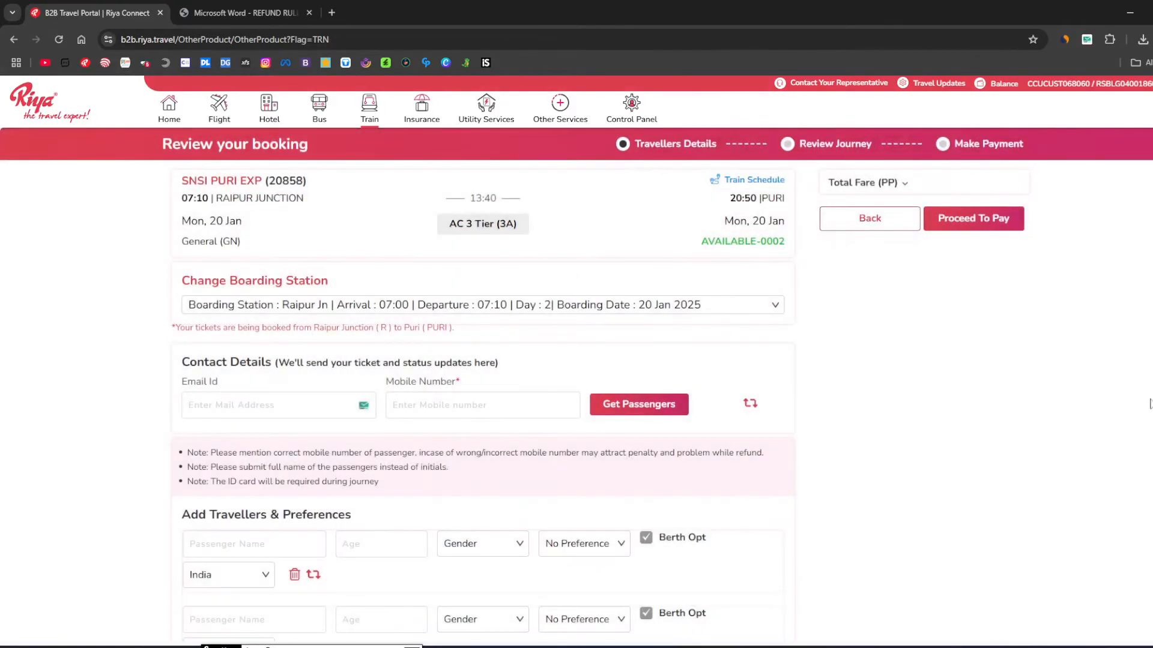
Switch the boarding station from Raipur Jn to Mahasamund, departing 08:02.
drag(182, 280, 341, 289)
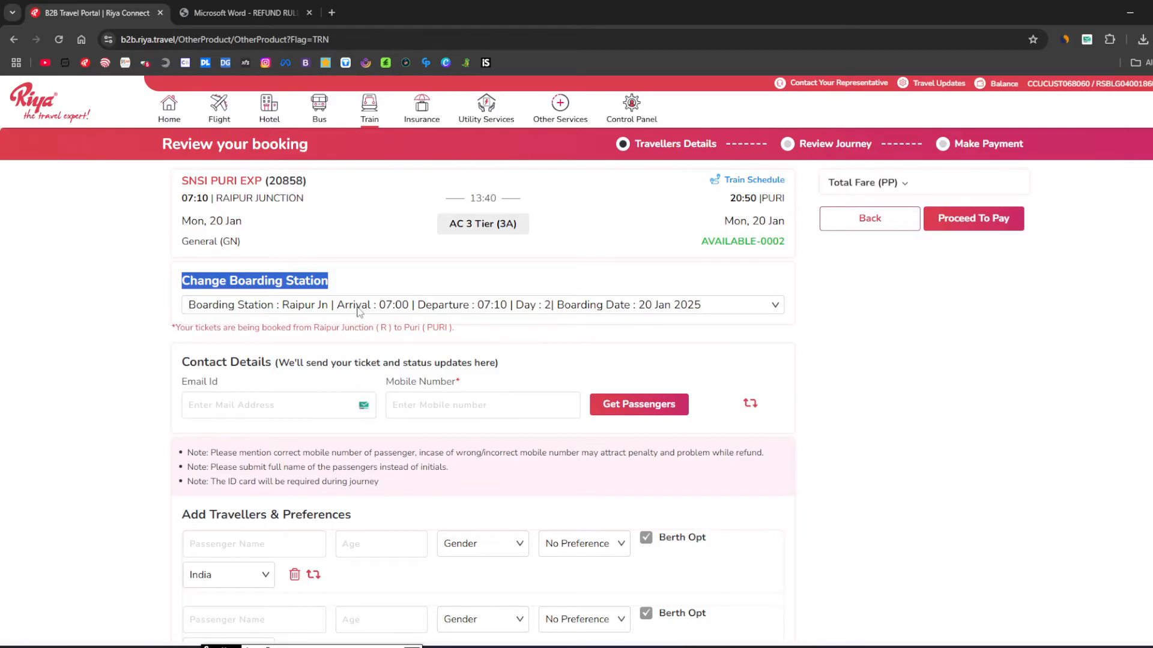
click(359, 310)
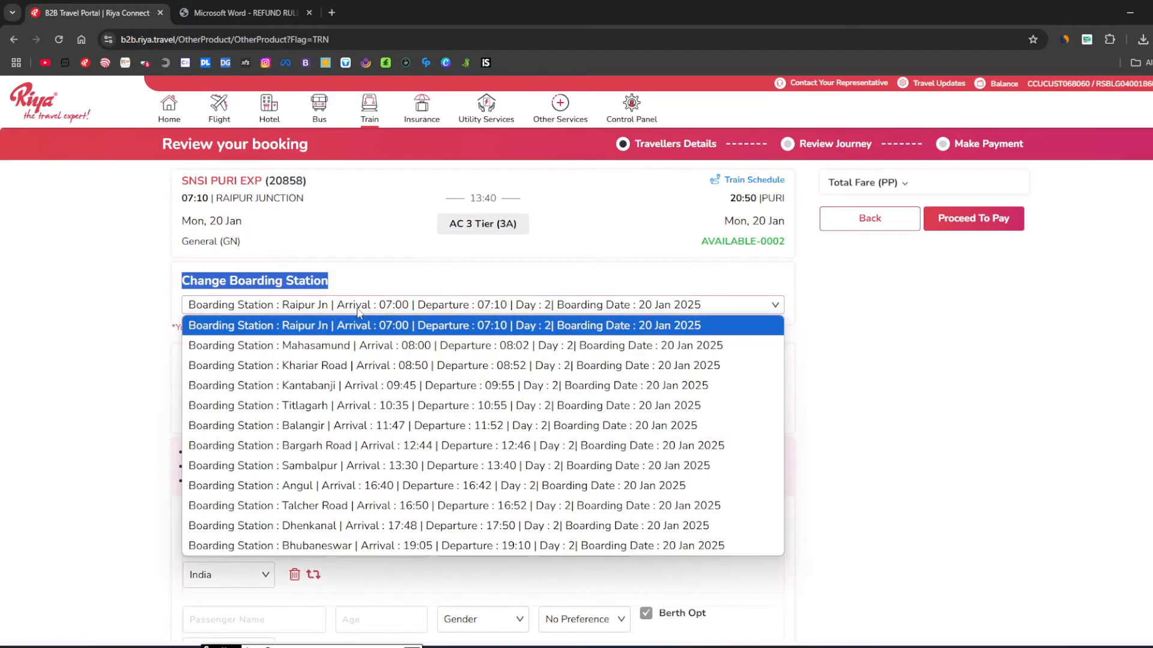
click(314, 348)
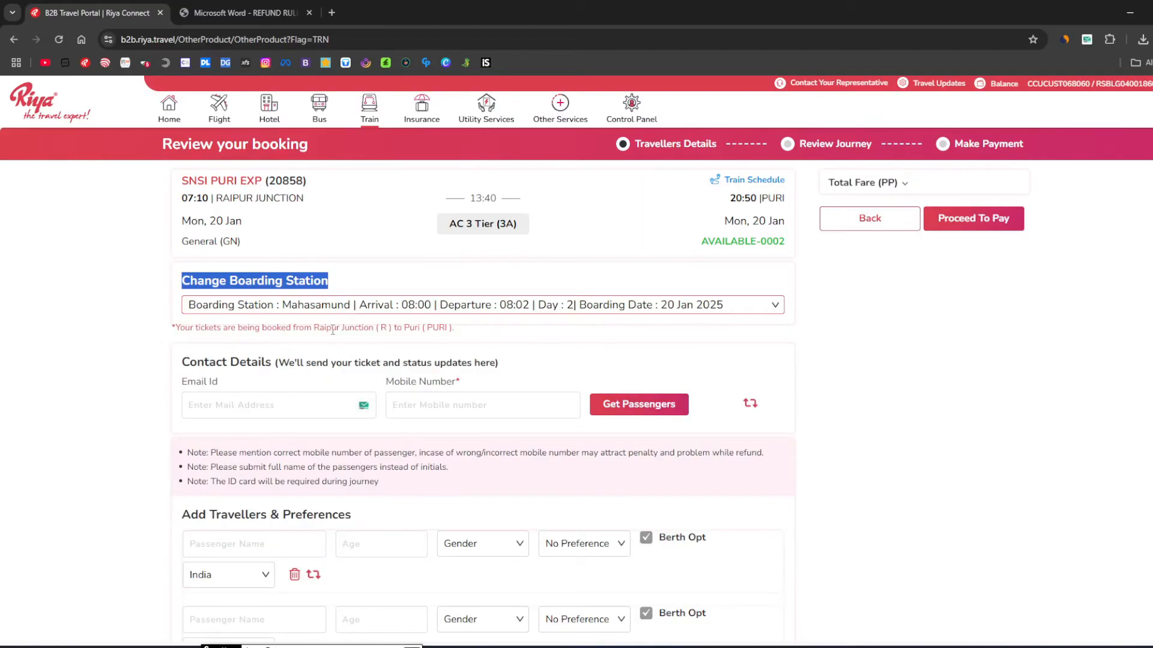
click(310, 295)
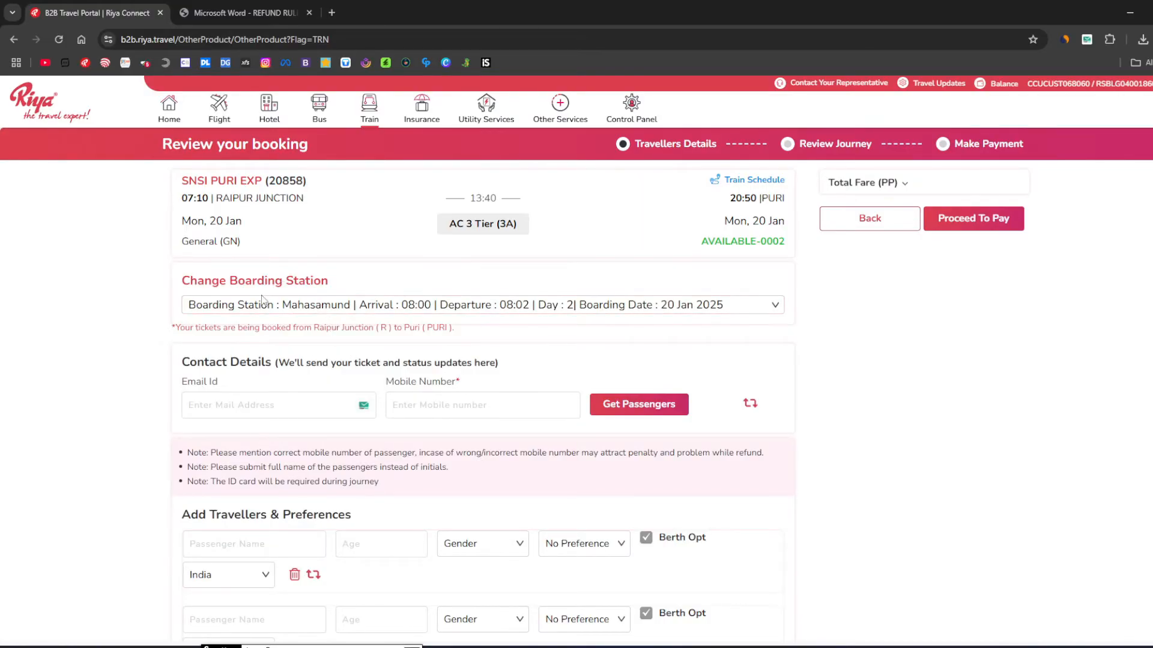
drag(183, 366, 276, 366)
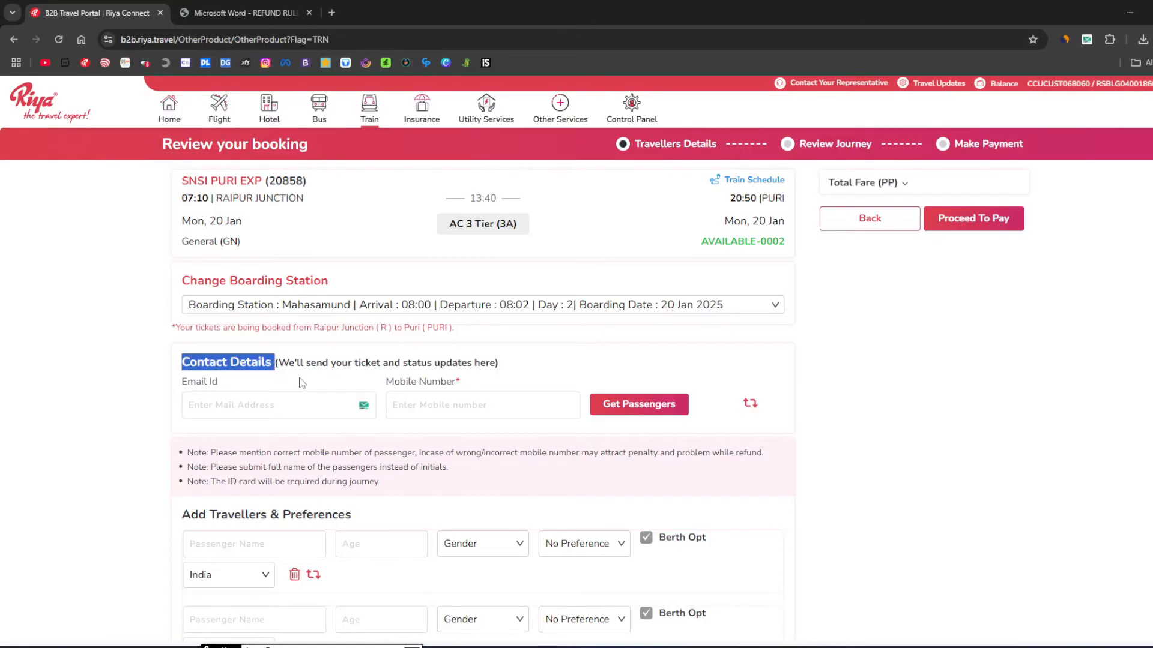
scroll(297, 380, down, 5)
scroll(282, 324, up, 2)
click(290, 248)
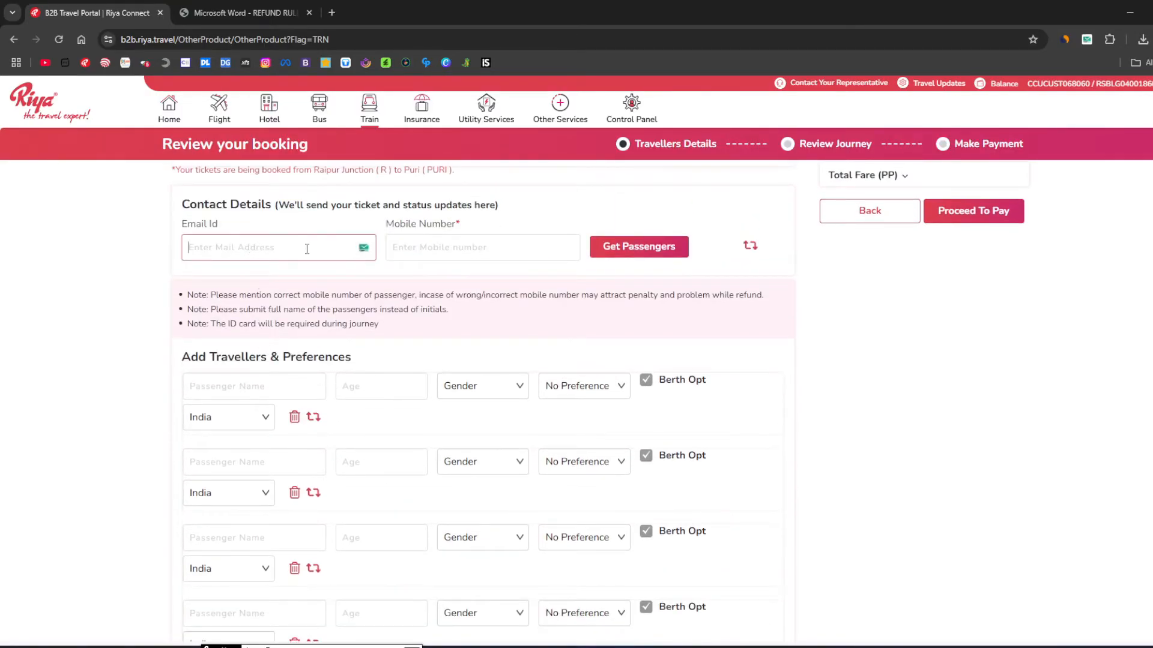
click(489, 260)
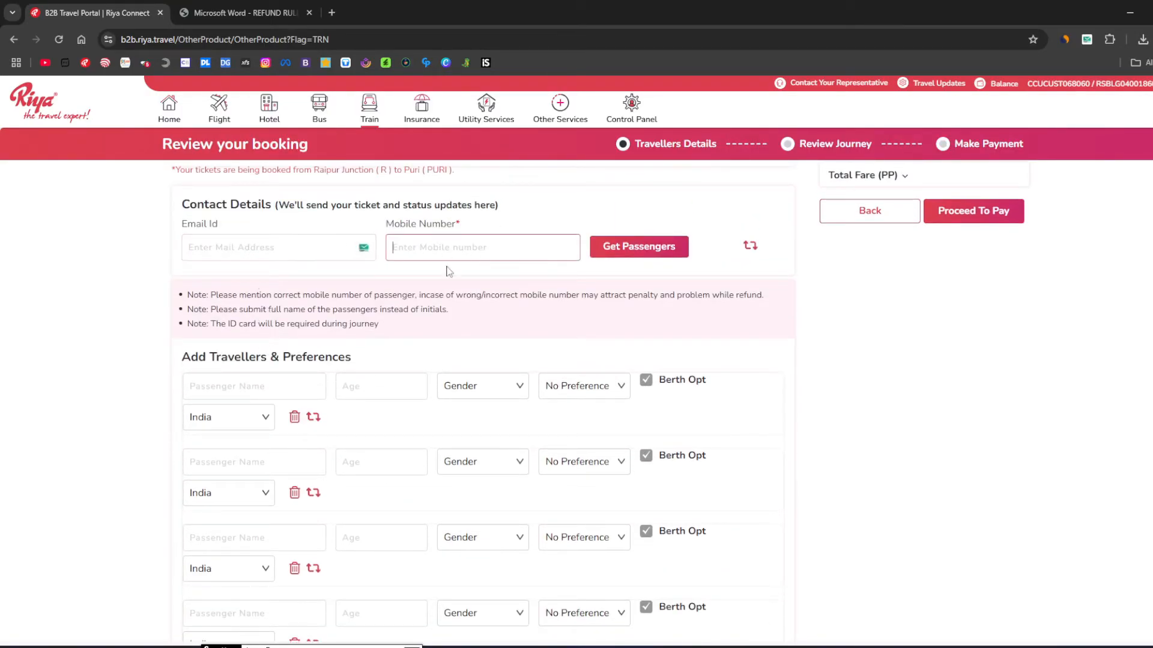
click(218, 245)
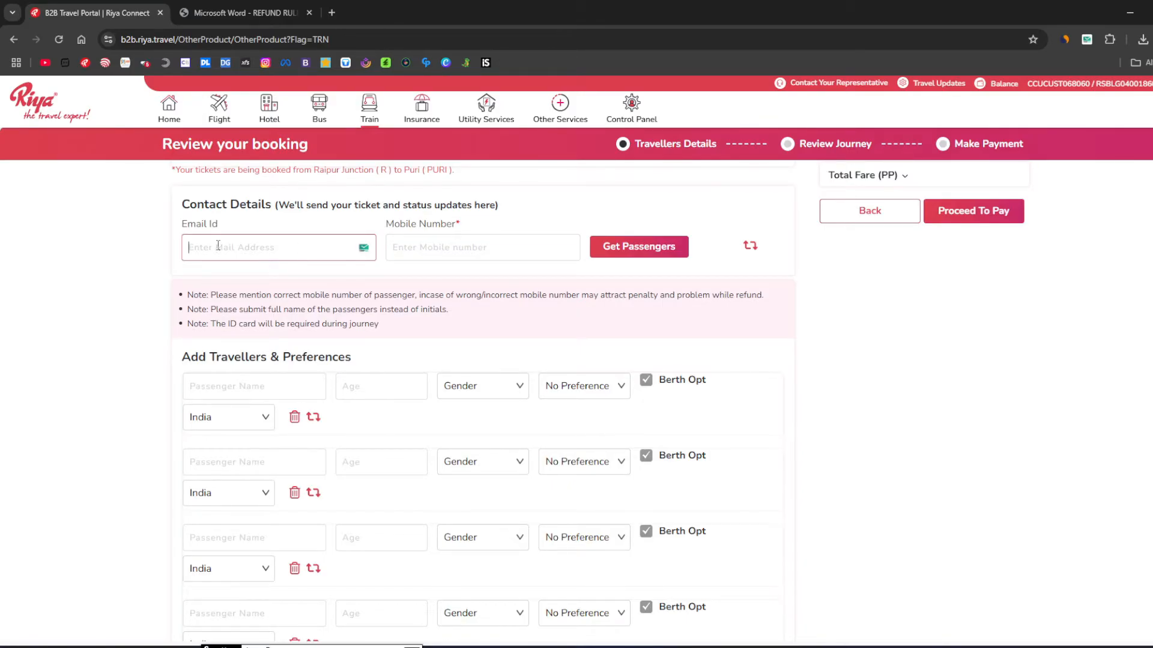
click(454, 250)
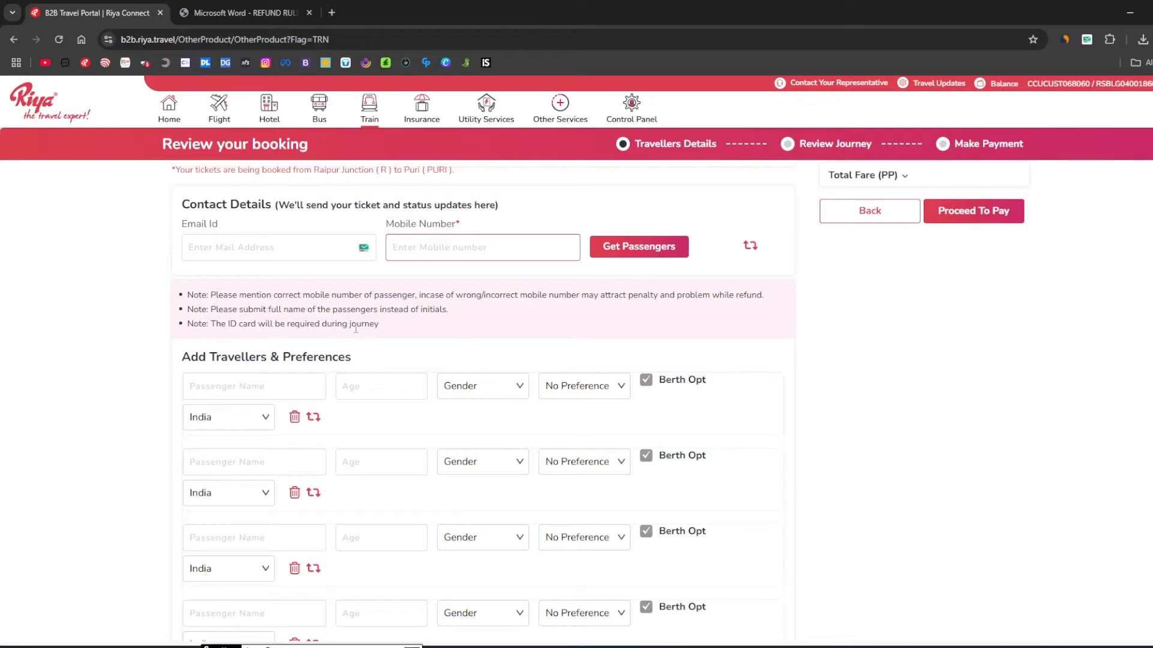
scroll(362, 389, up, 2)
scroll(409, 426, down, 5)
scroll(409, 425, up, 5)
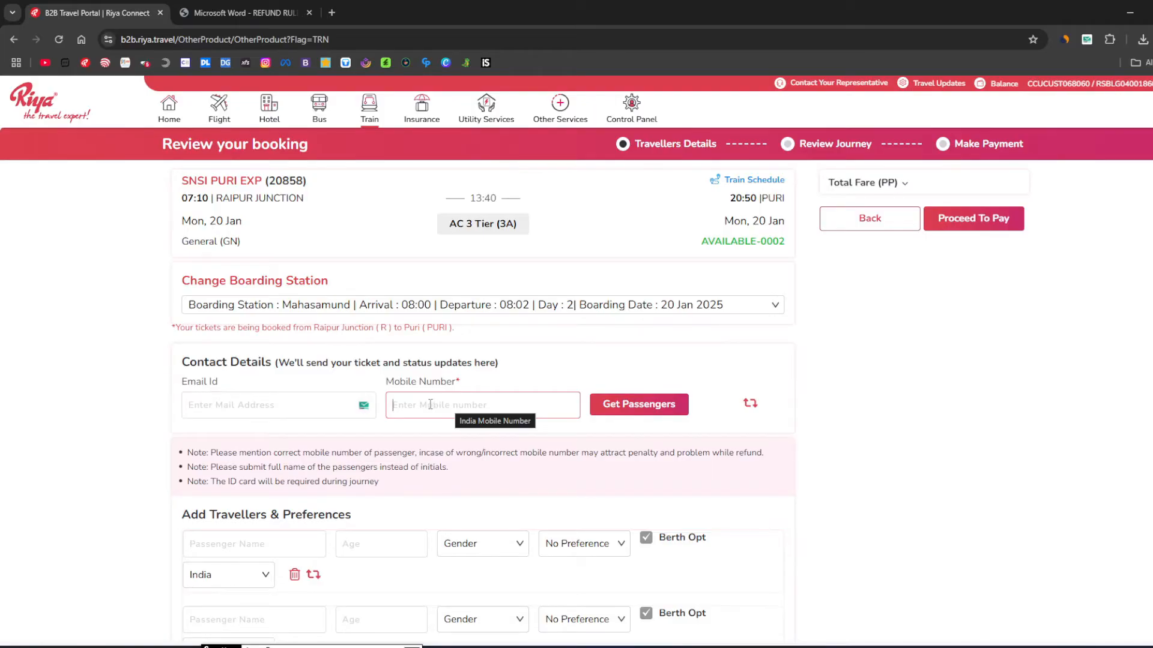
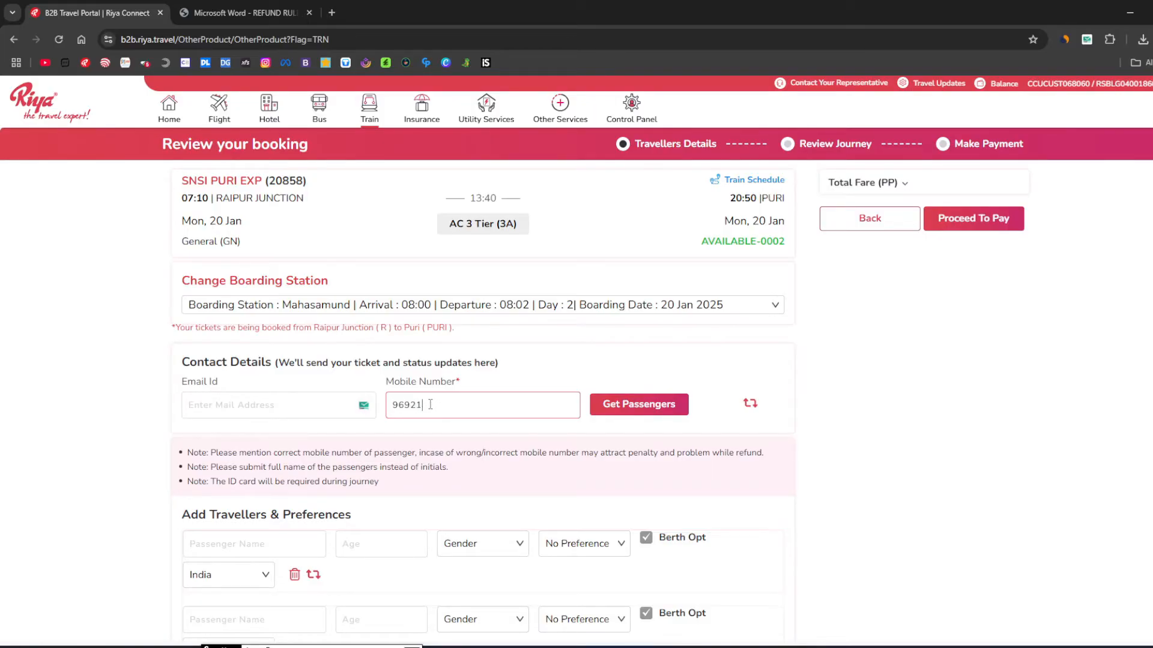
Enter the contact mobile number, look up saved passengers, and dismiss the 'No Passenger Records Found' message.
click(649, 413)
drag(547, 358, 481, 377)
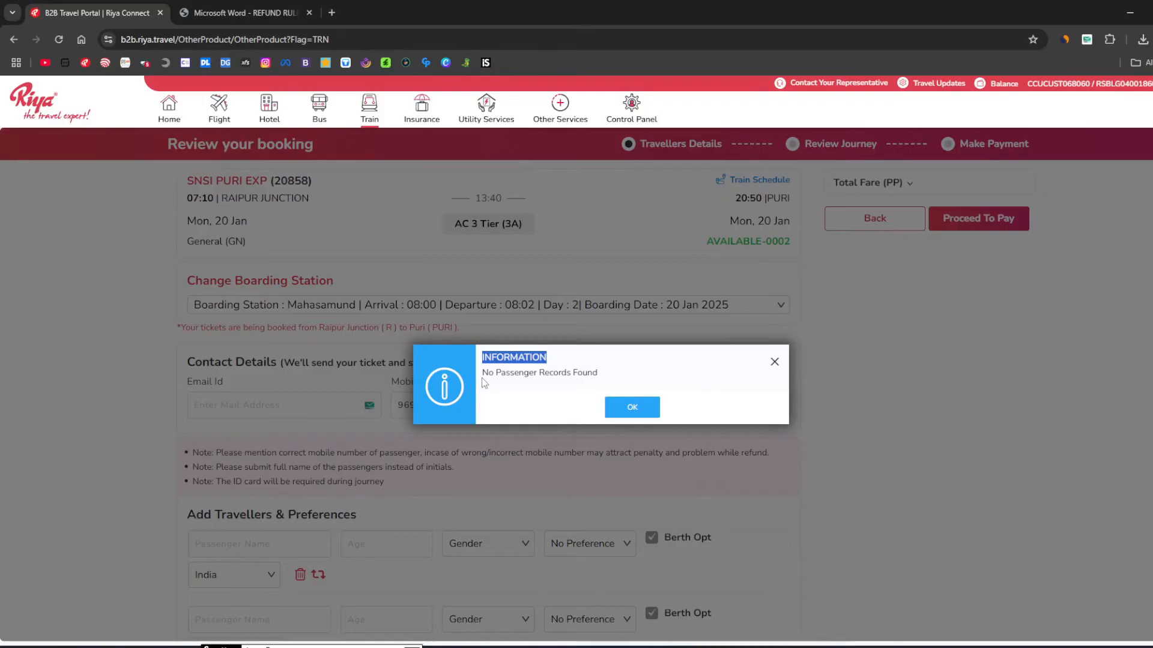
click(624, 410)
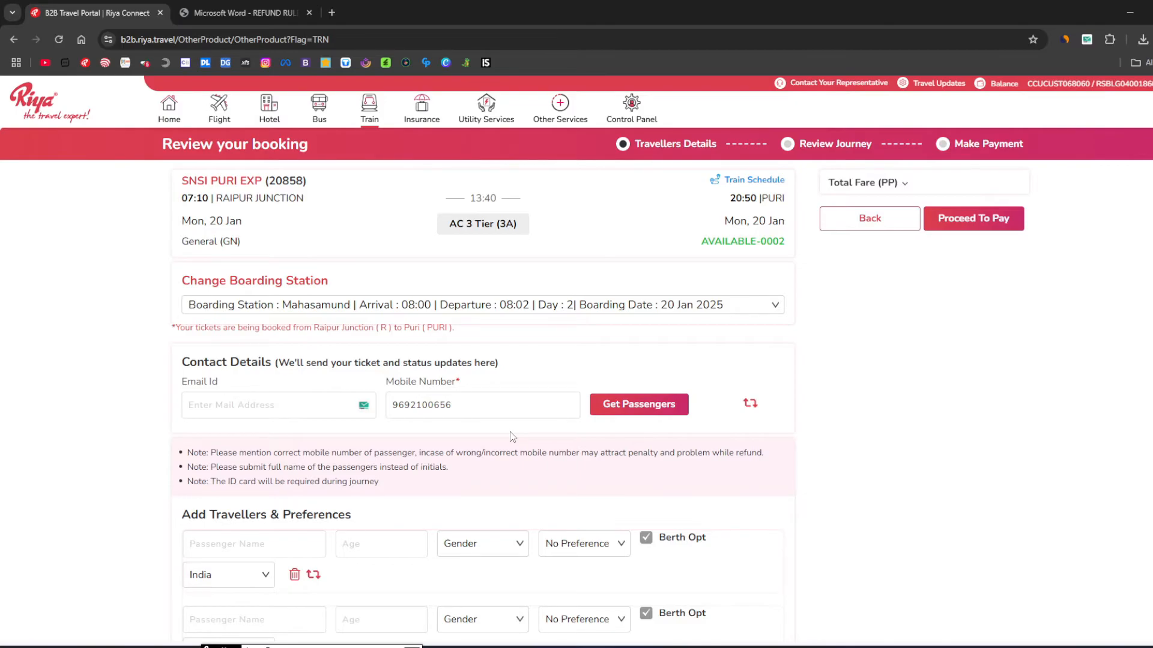
Scroll down and read through the three booking notes on the form.
scroll(344, 412, down, 3)
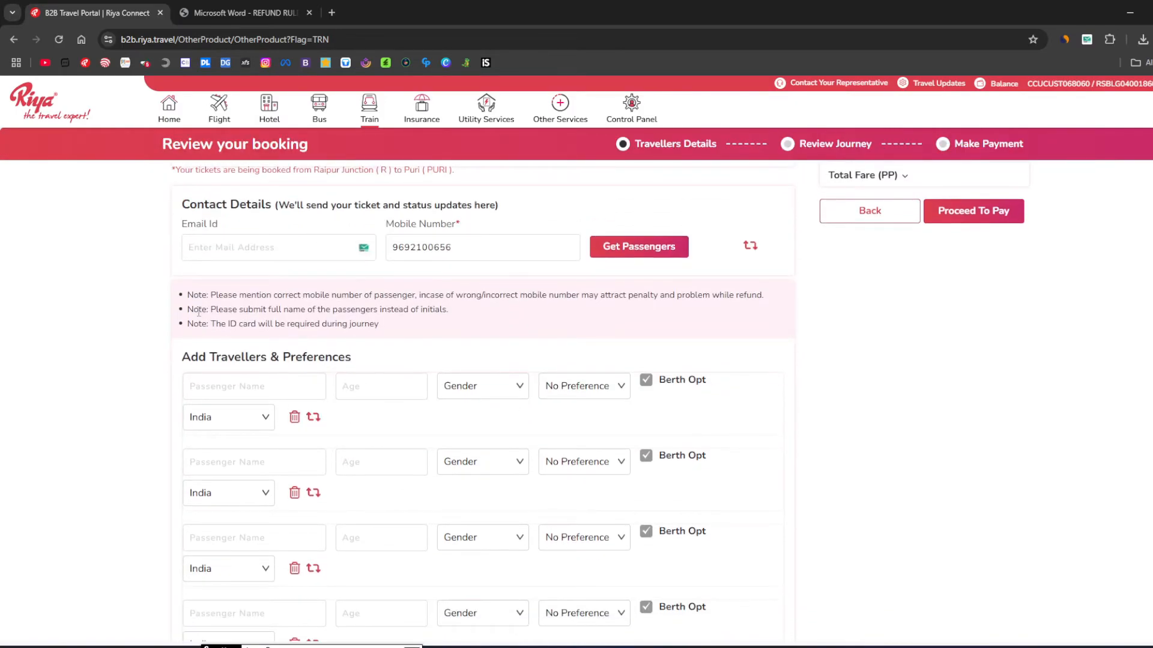
drag(187, 294, 390, 335)
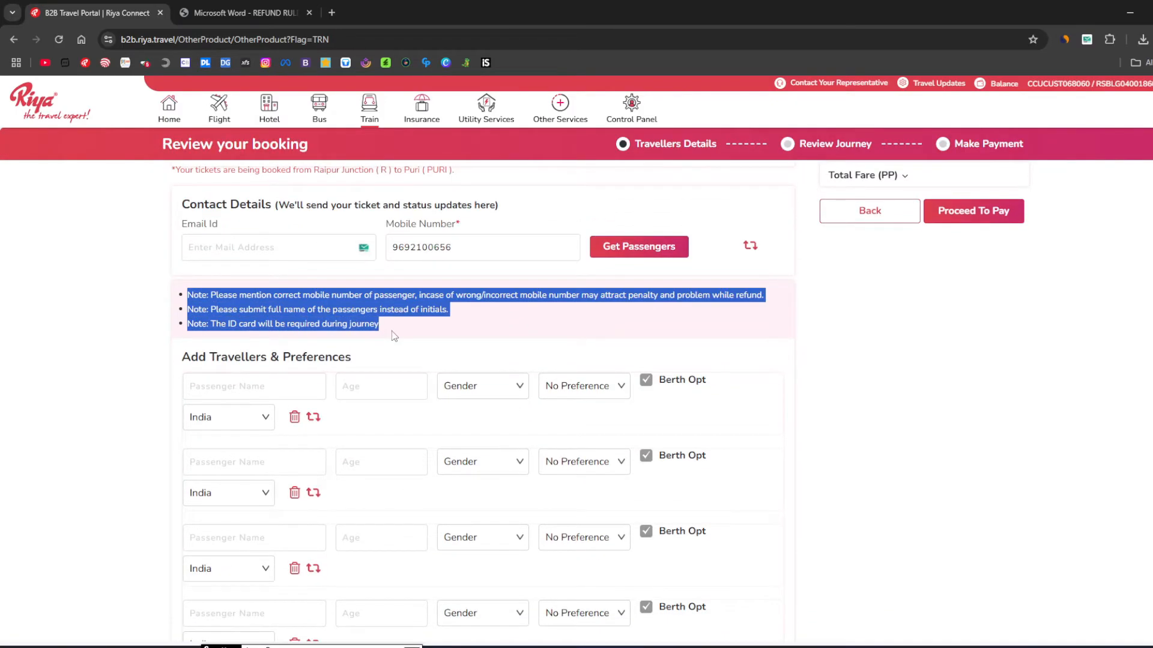
click(389, 335)
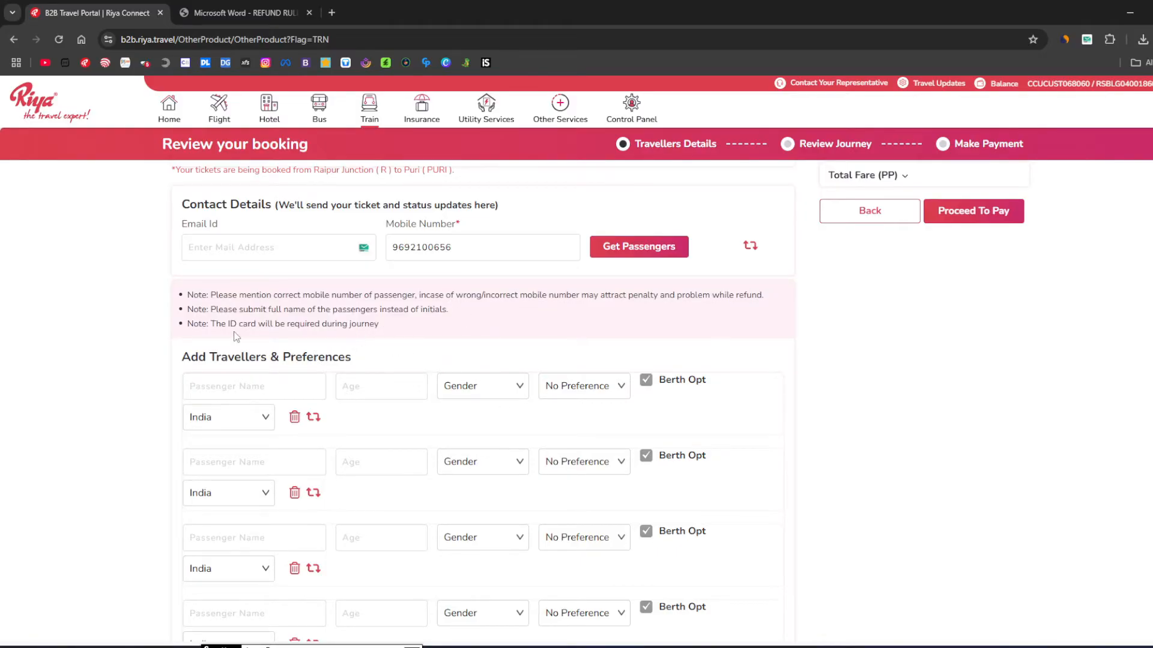
drag(233, 322, 373, 324)
click(232, 306)
scroll(232, 306, down, 2)
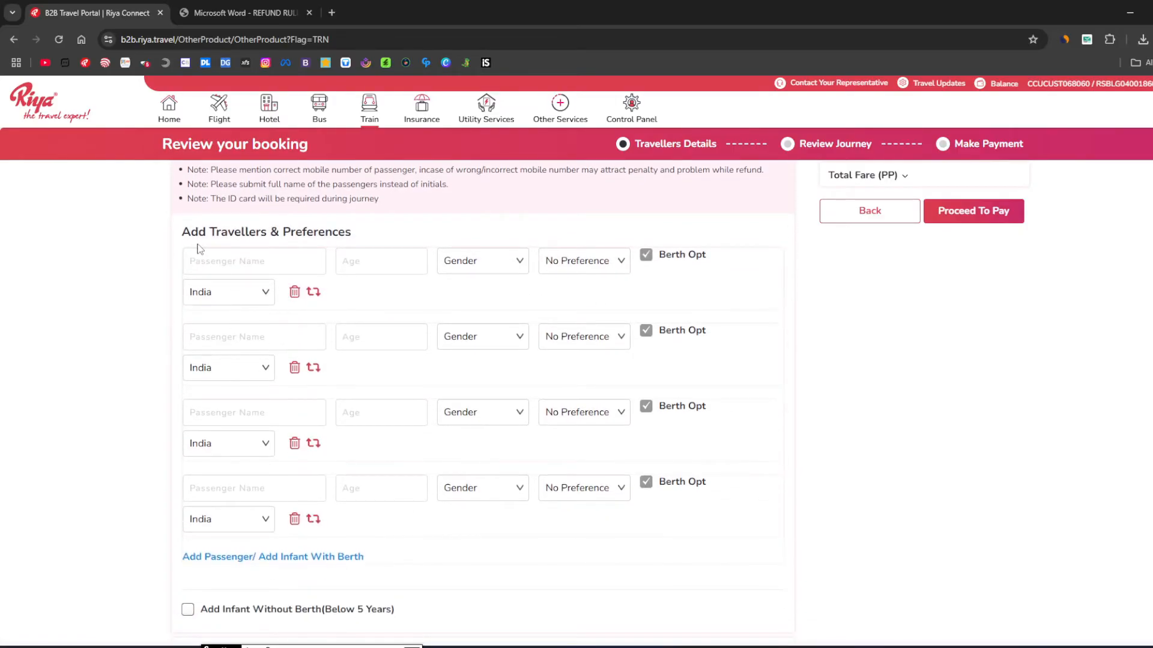
Fill the first traveller with the saved passenger's name, age 22 and gender Male.
drag(182, 233, 351, 246)
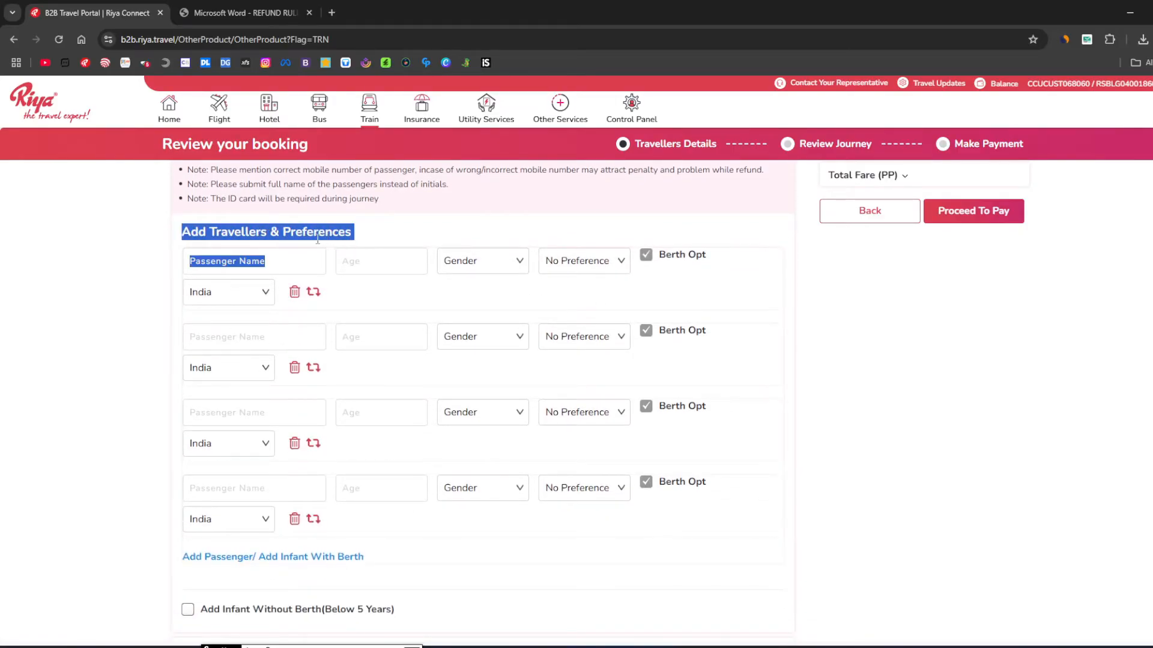
click(238, 265)
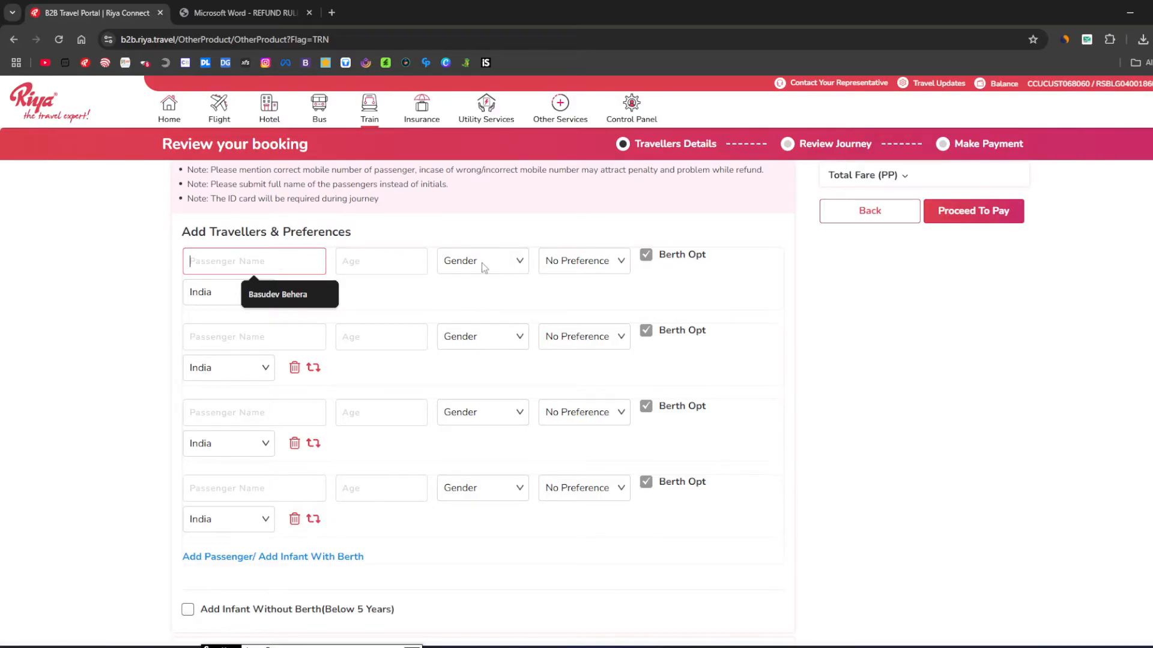
click(310, 288)
click(376, 262)
click(386, 294)
click(478, 260)
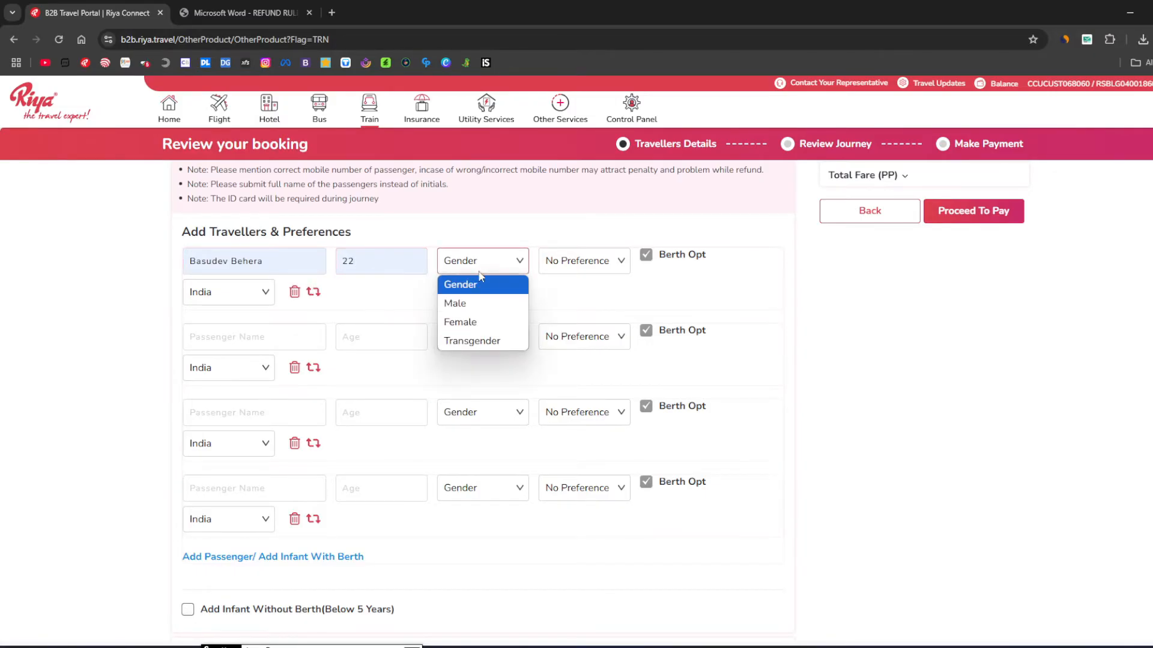
click(473, 305)
Choose Side Lower berth and India nationality, leaving the second passenger row empty.
click(567, 268)
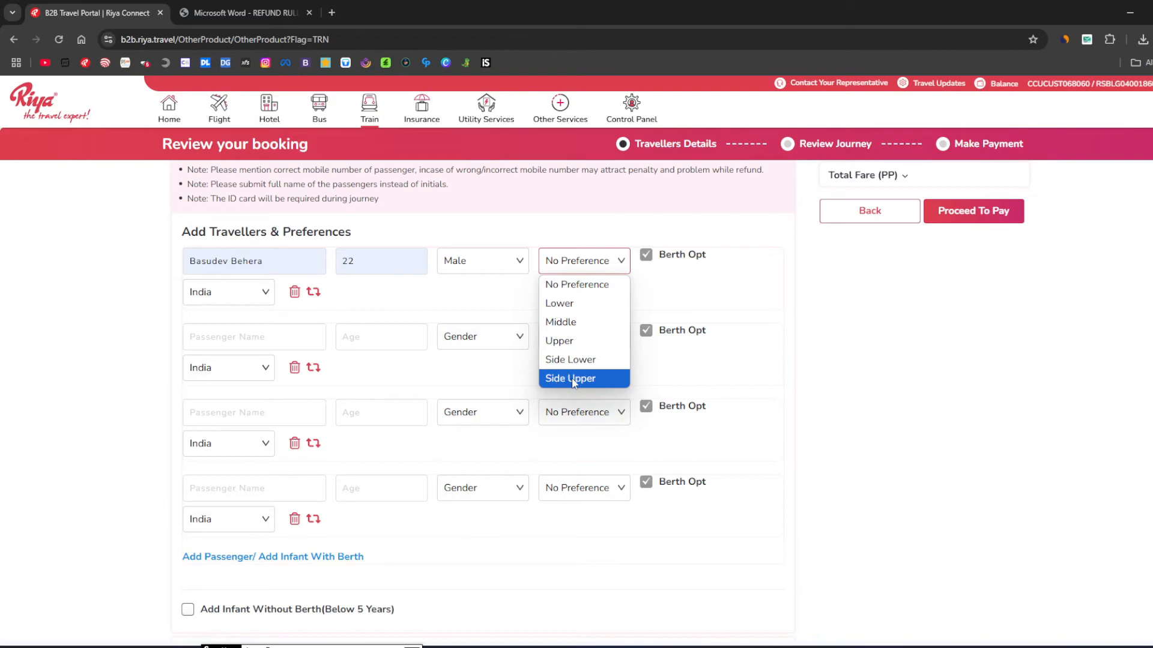
click(565, 360)
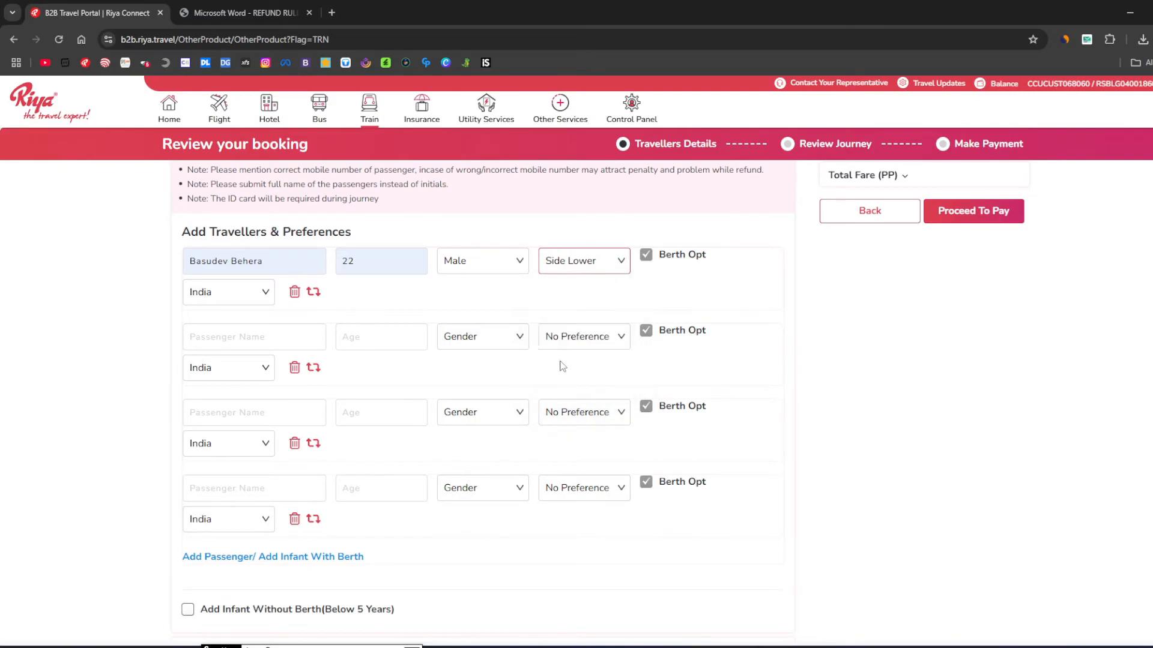
click(232, 291)
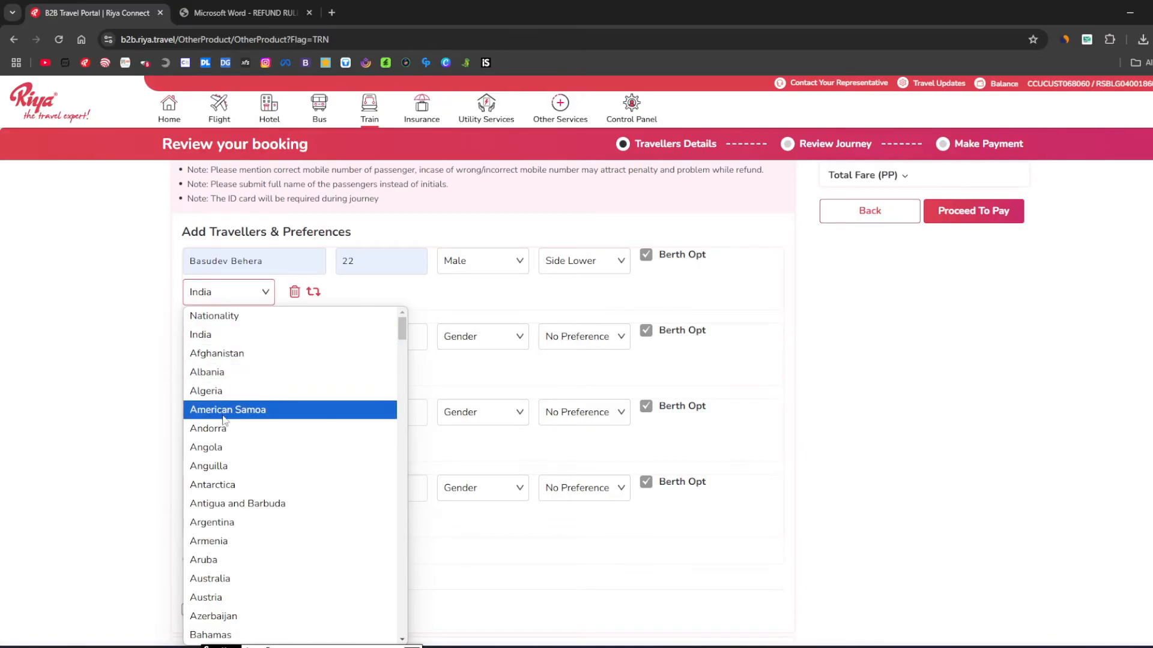
click(228, 337)
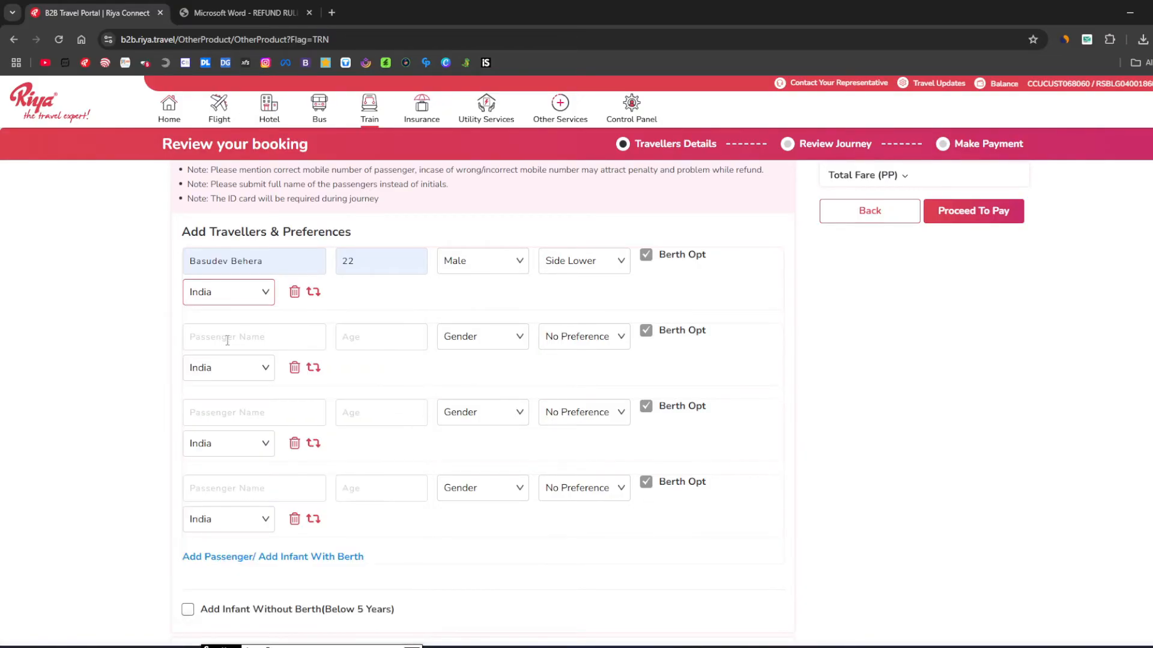
click(267, 340)
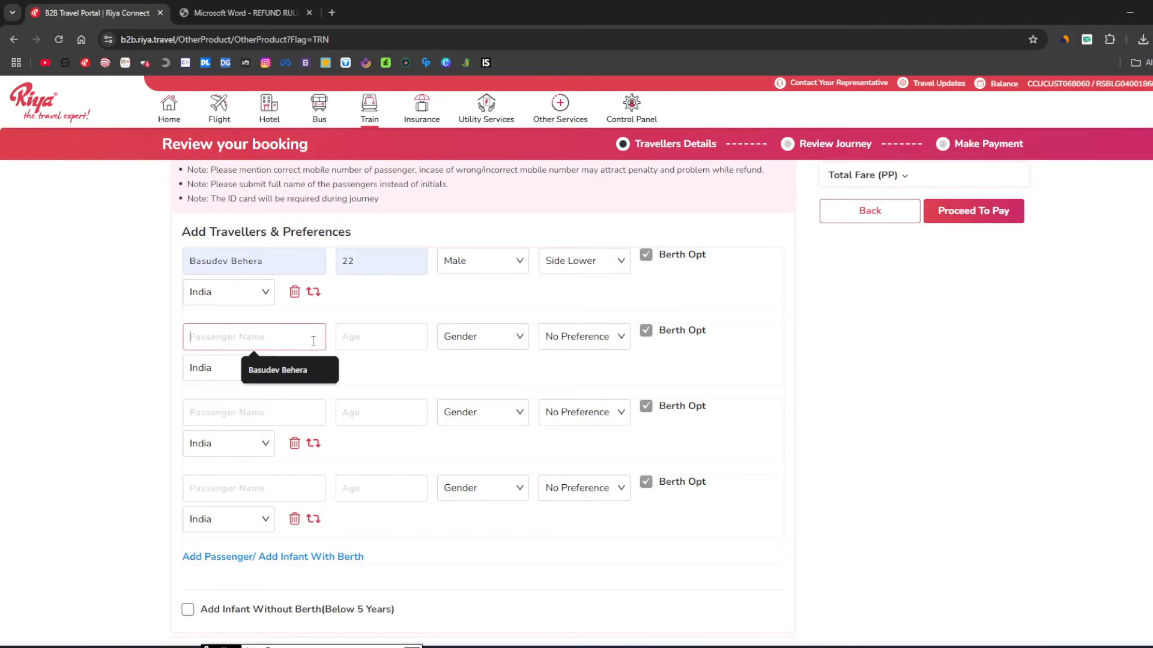
click(347, 388)
scroll(558, 348, up, 5)
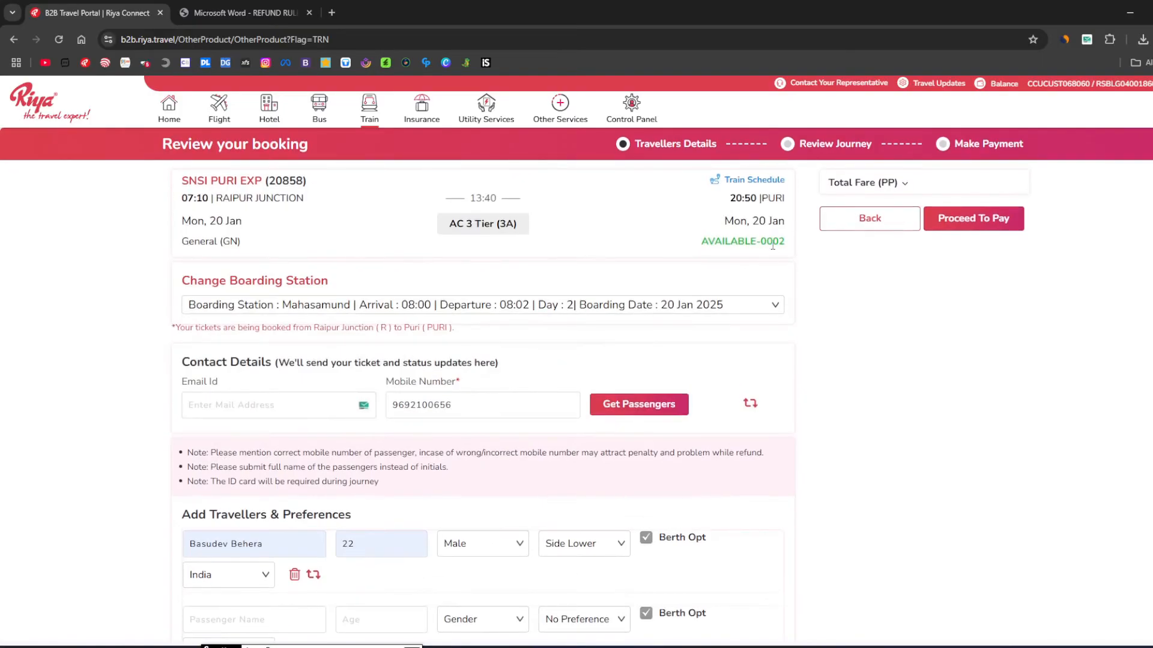
scroll(223, 453, down, 8)
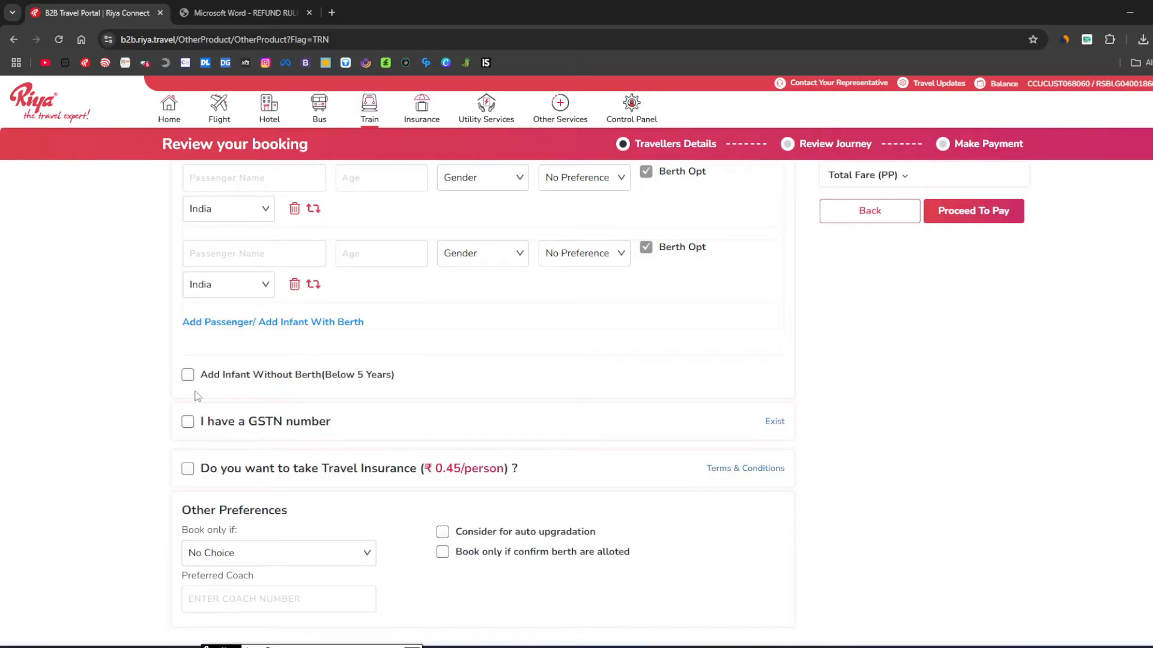
Leave Add Infant Without Berth unticked and opt in to travel insurance at ₹0.45 per person.
click(188, 375)
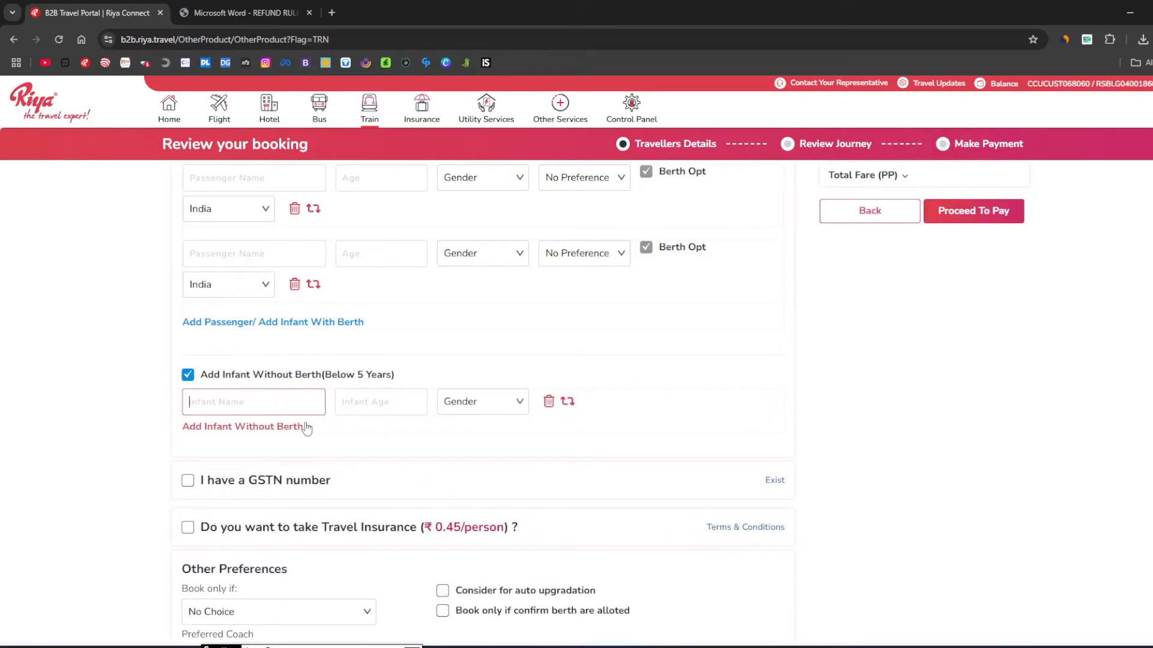
click(188, 375)
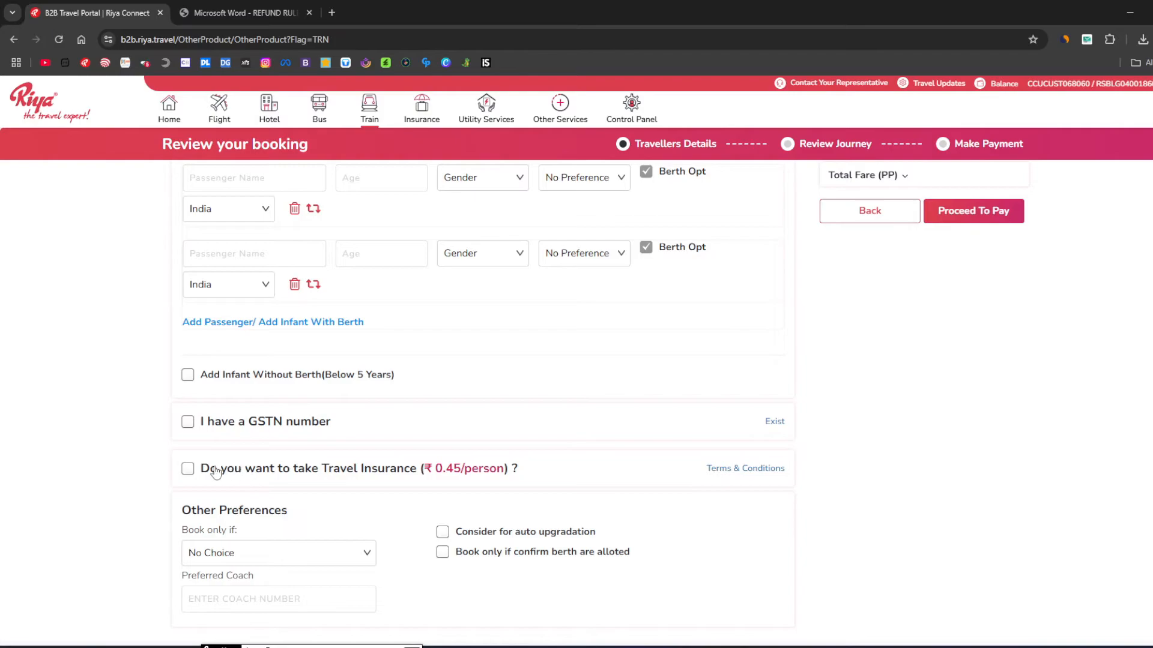
click(188, 470)
Keep Book only if at No Choice and tick Consider for auto upgradation.
drag(189, 509, 300, 520)
click(261, 534)
drag(181, 531, 253, 540)
click(249, 553)
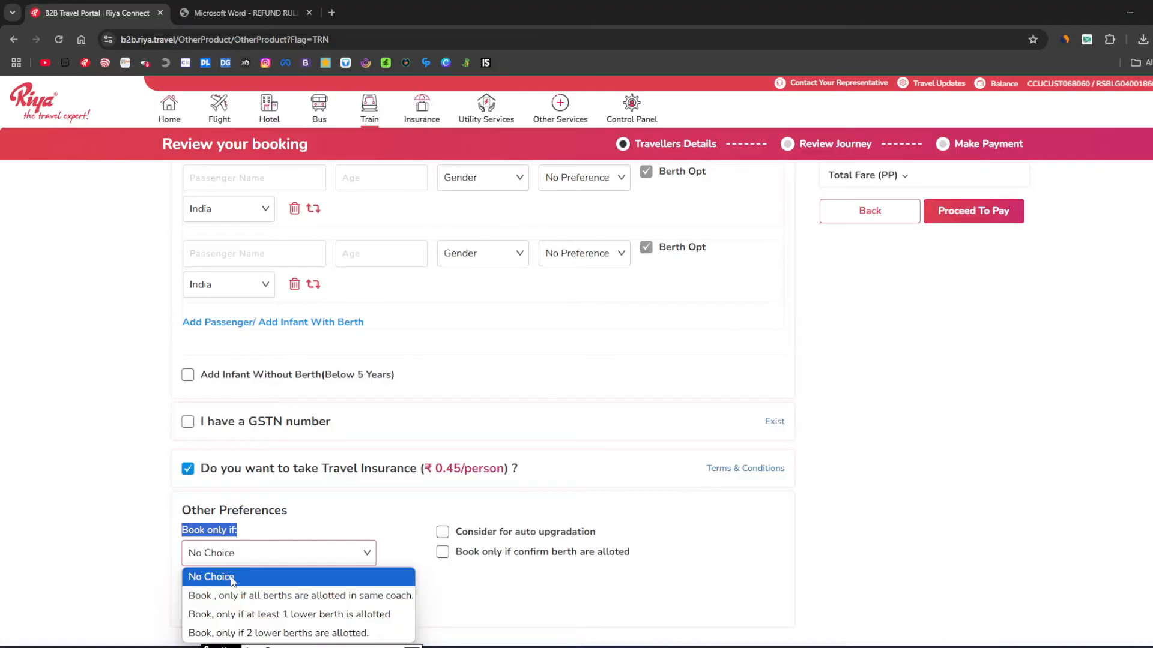
click(240, 575)
click(442, 534)
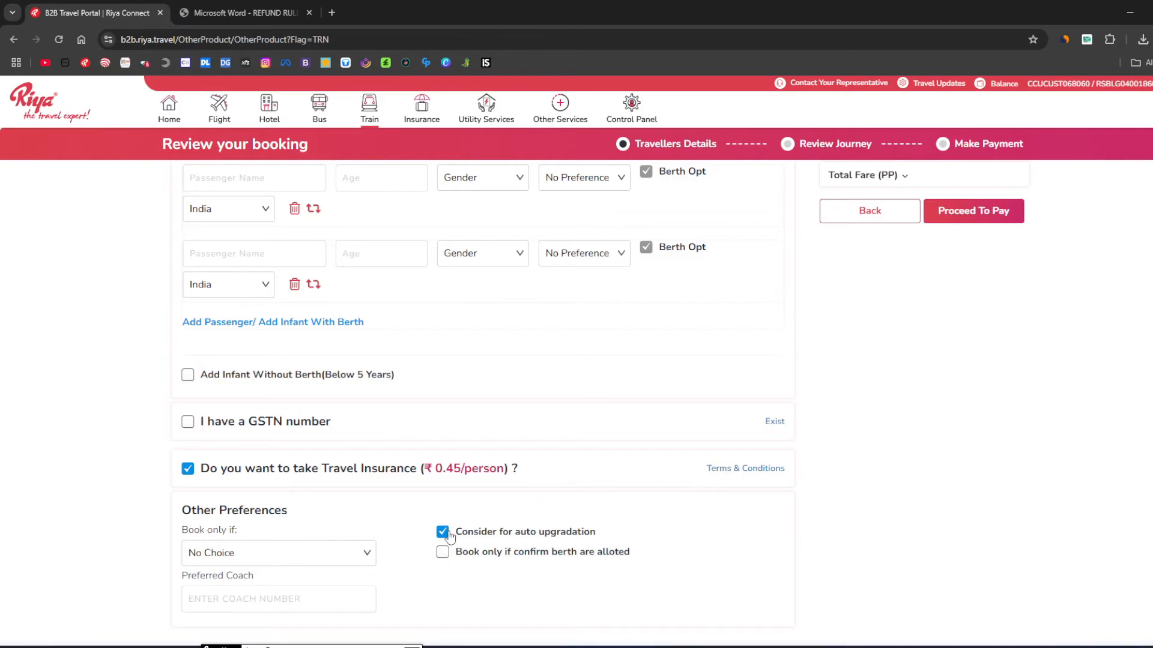
Check the Total Fare (PP) breakdown, then proceed to pay to reach Review Journey.
scroll(448, 539, up, 6)
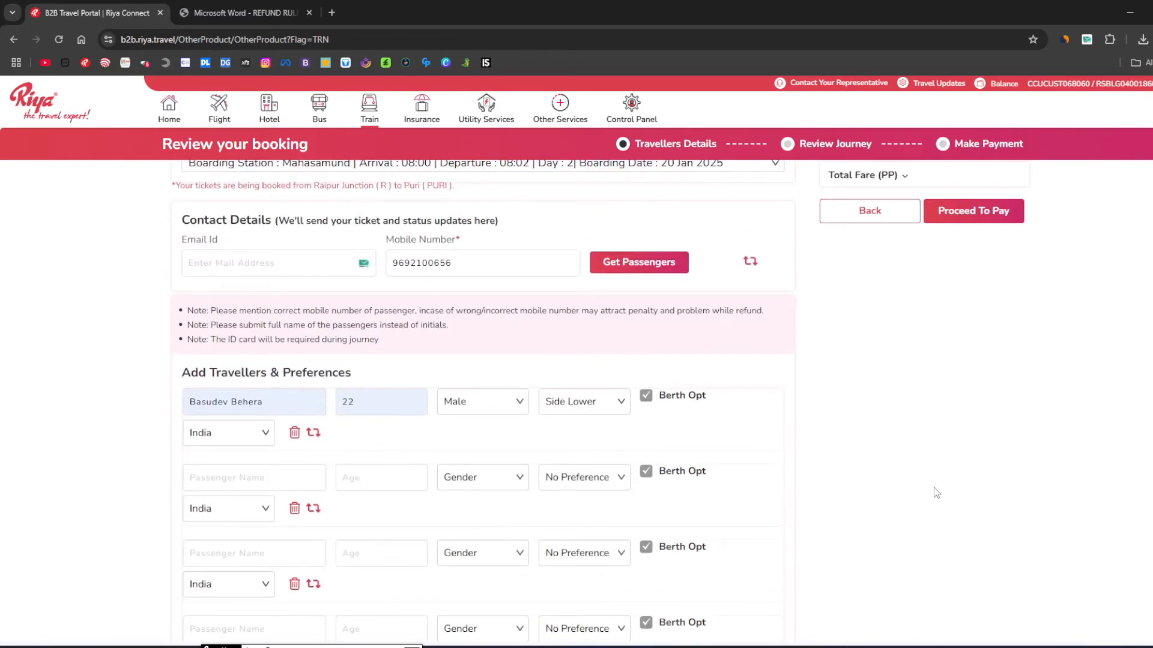
scroll(949, 468, up, 2)
click(892, 182)
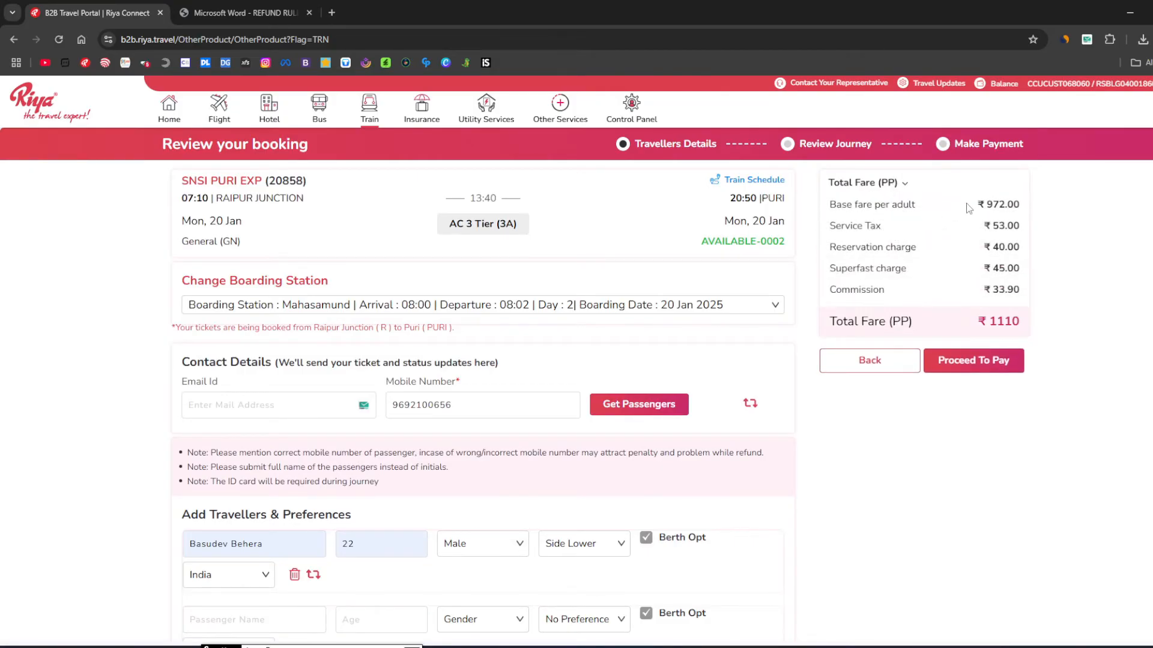
drag(978, 204, 939, 225)
click(1015, 295)
click(957, 255)
click(992, 362)
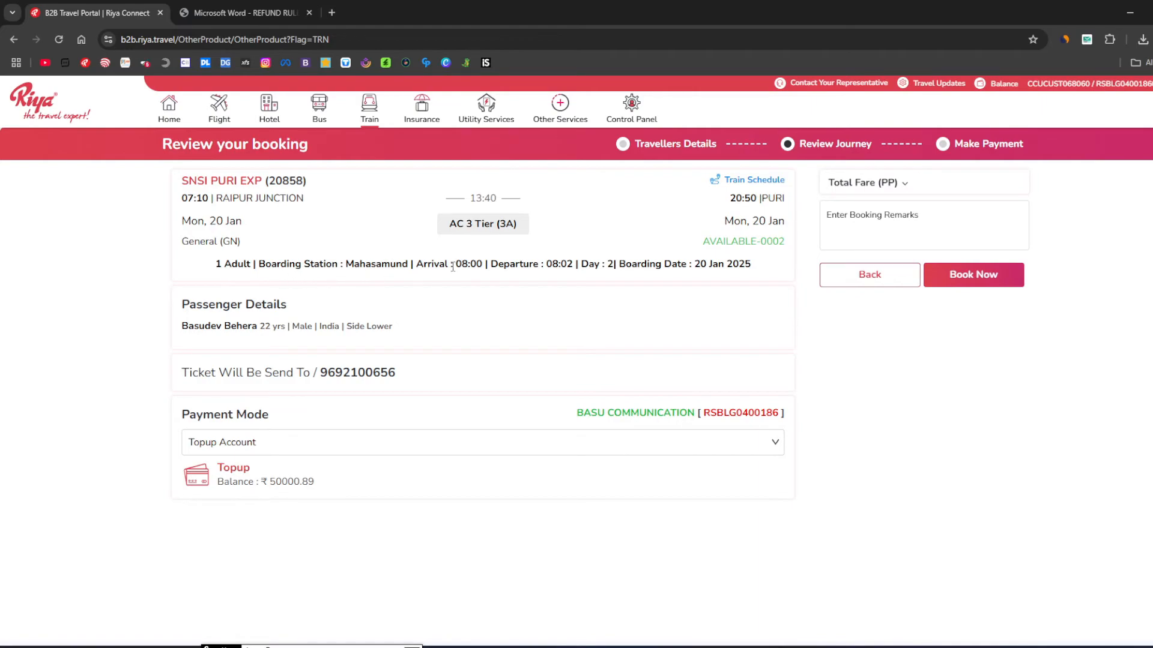
Review passenger and ticket delivery details, keeping Topup Account (balance 50000.89) as payment mode.
drag(192, 304, 298, 317)
click(298, 317)
drag(180, 379, 244, 379)
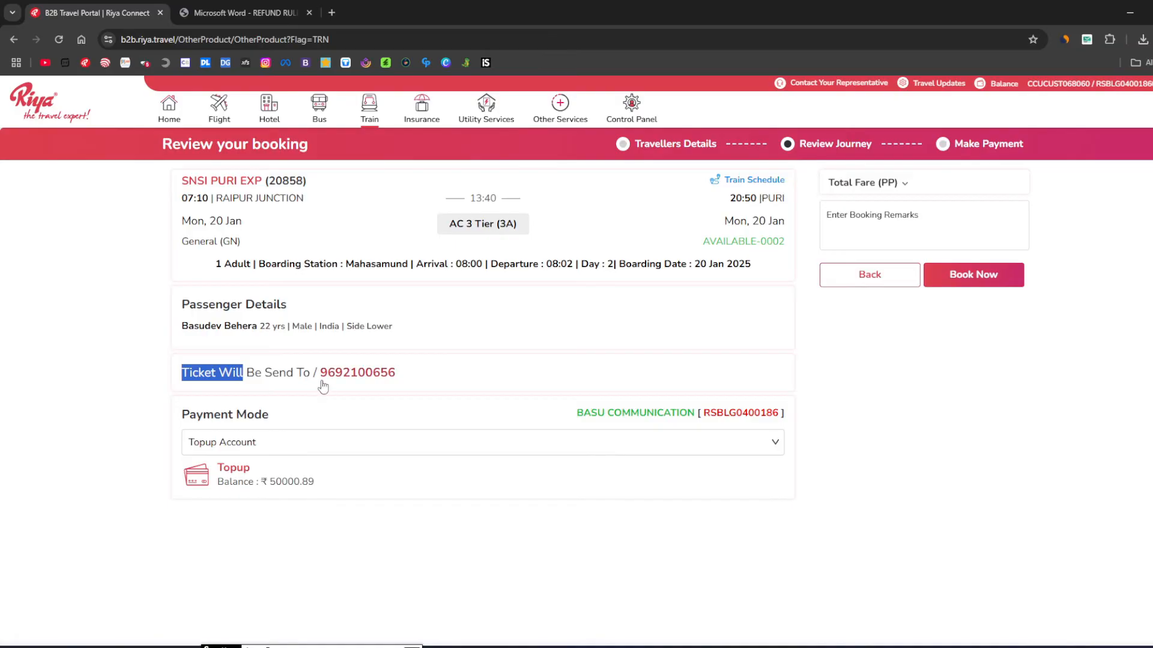
click(233, 392)
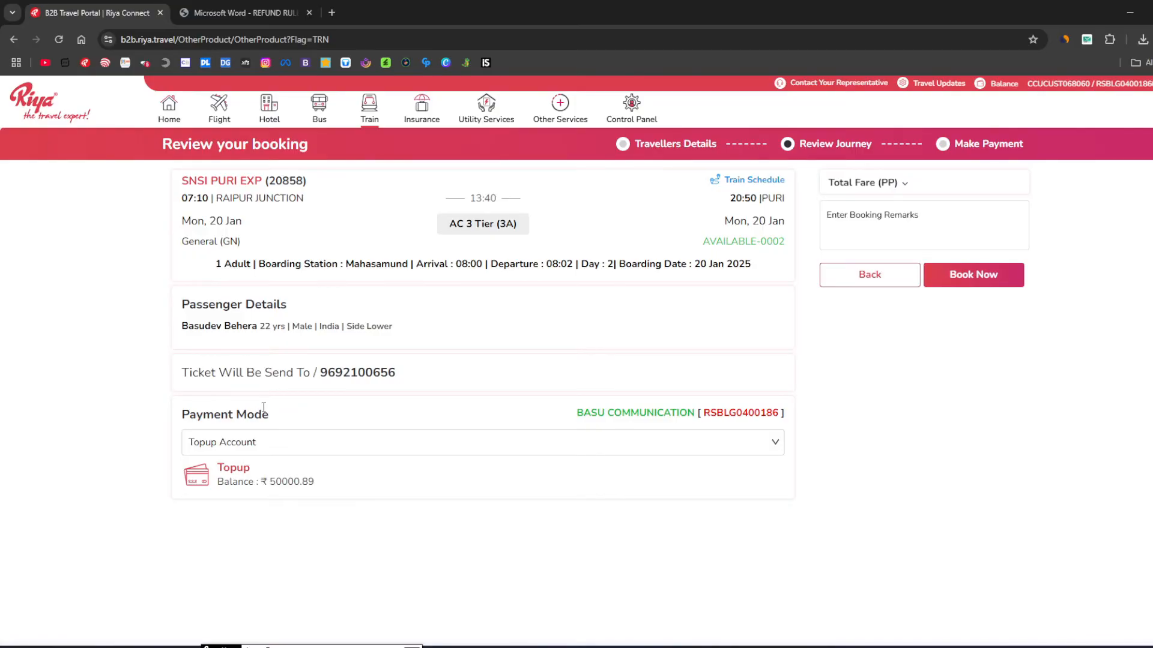
drag(184, 415, 275, 418)
click(279, 425)
click(250, 444)
click(250, 444)
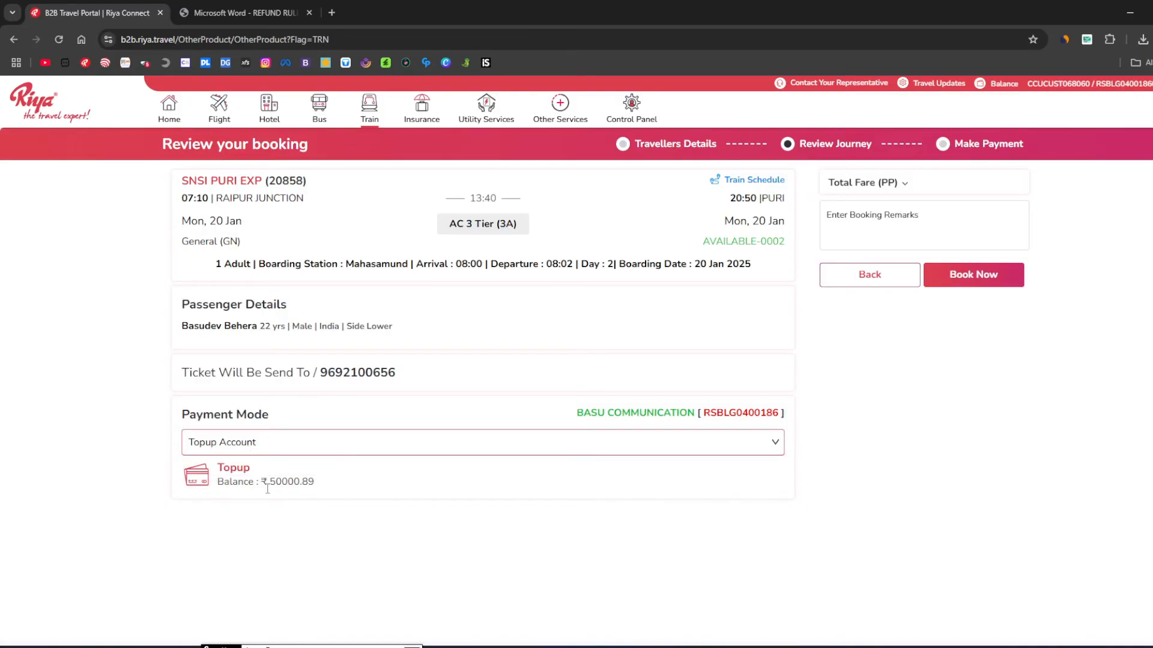
drag(269, 488, 316, 493)
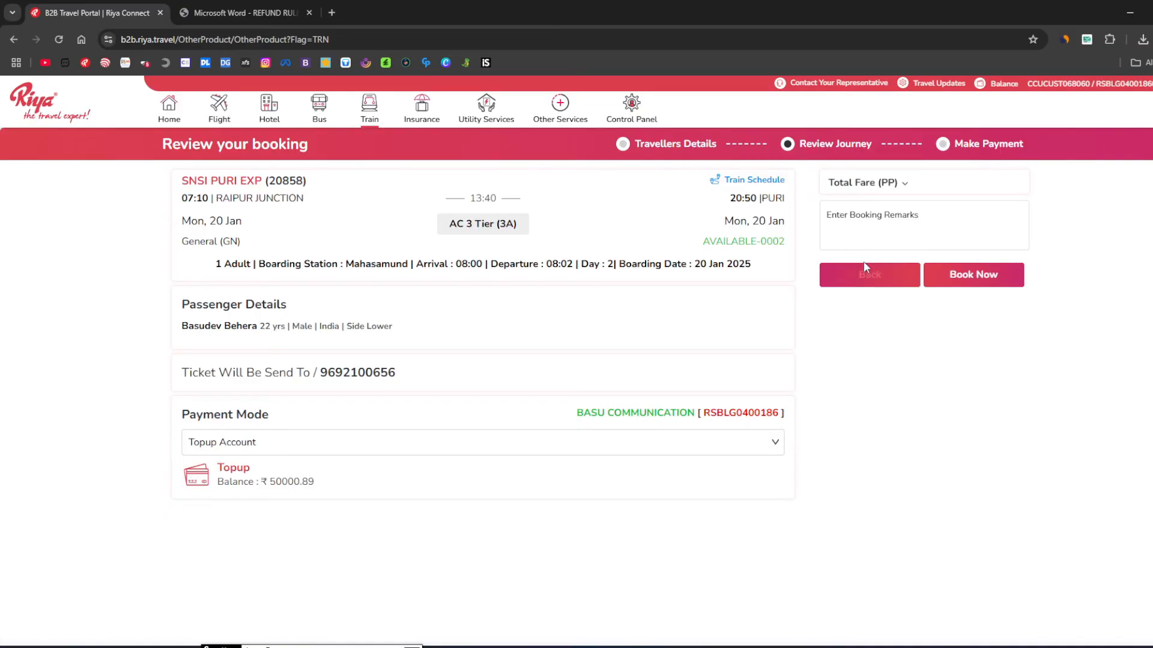
Expand the total fare breakdown showing ₹1194.44, then click into the Booking Remarks box.
click(877, 180)
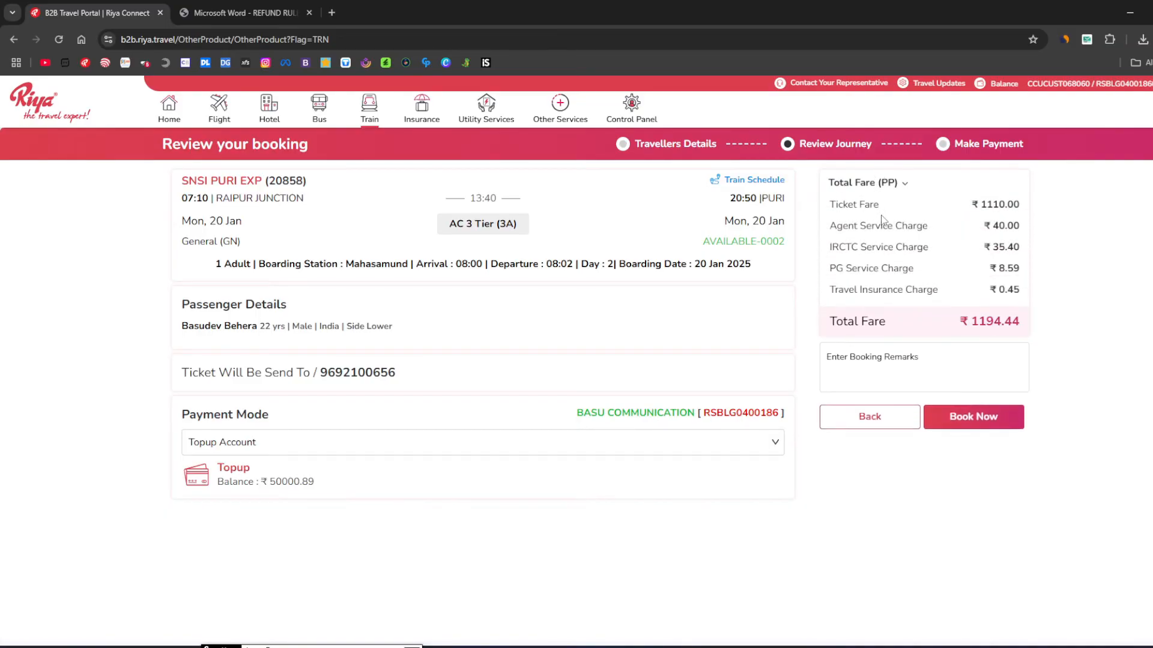
drag(968, 322, 1011, 313)
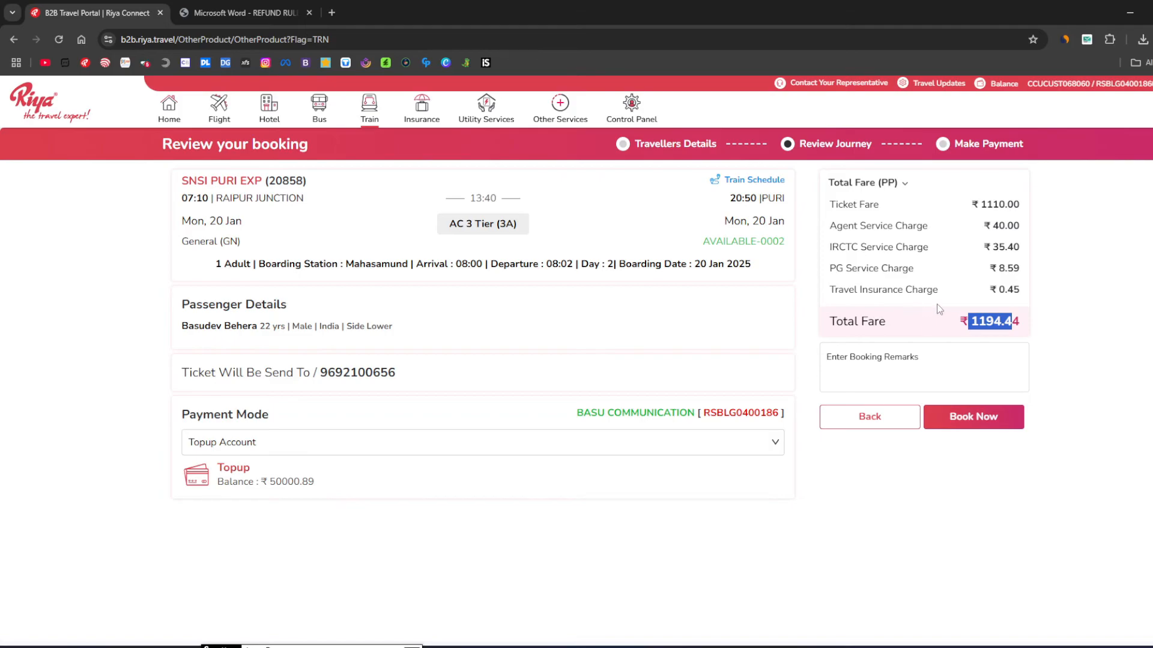
click(938, 327)
click(884, 373)
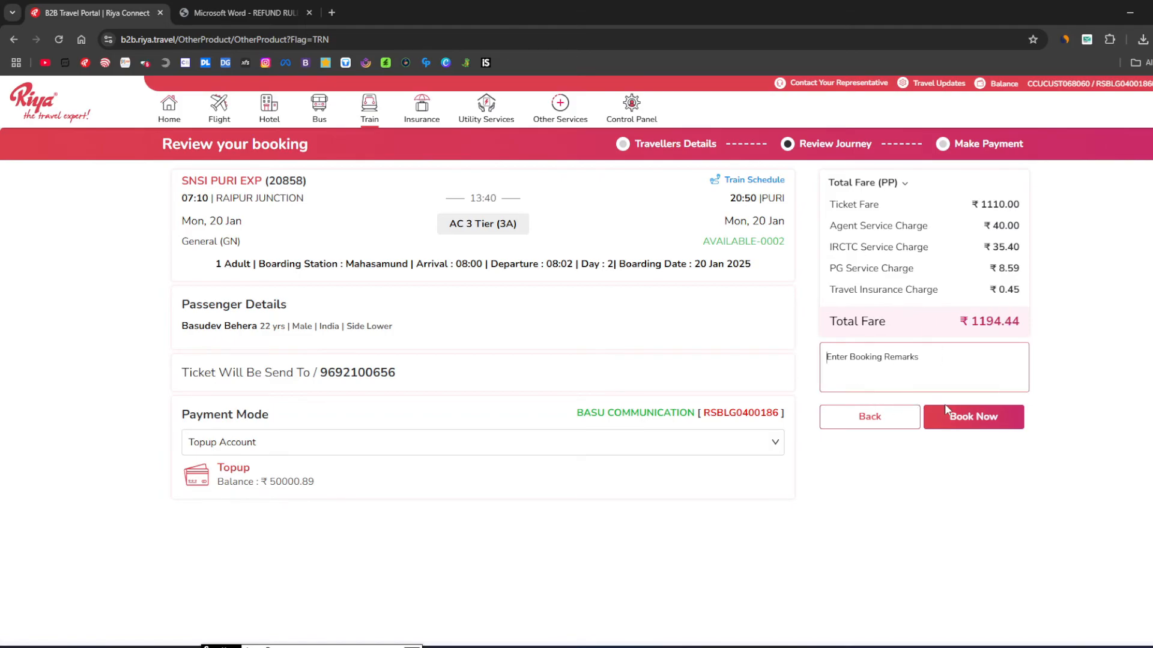
Submit the booking, accept the IRCTC e-ticket rules, then cancel the OTP authentication.
click(970, 428)
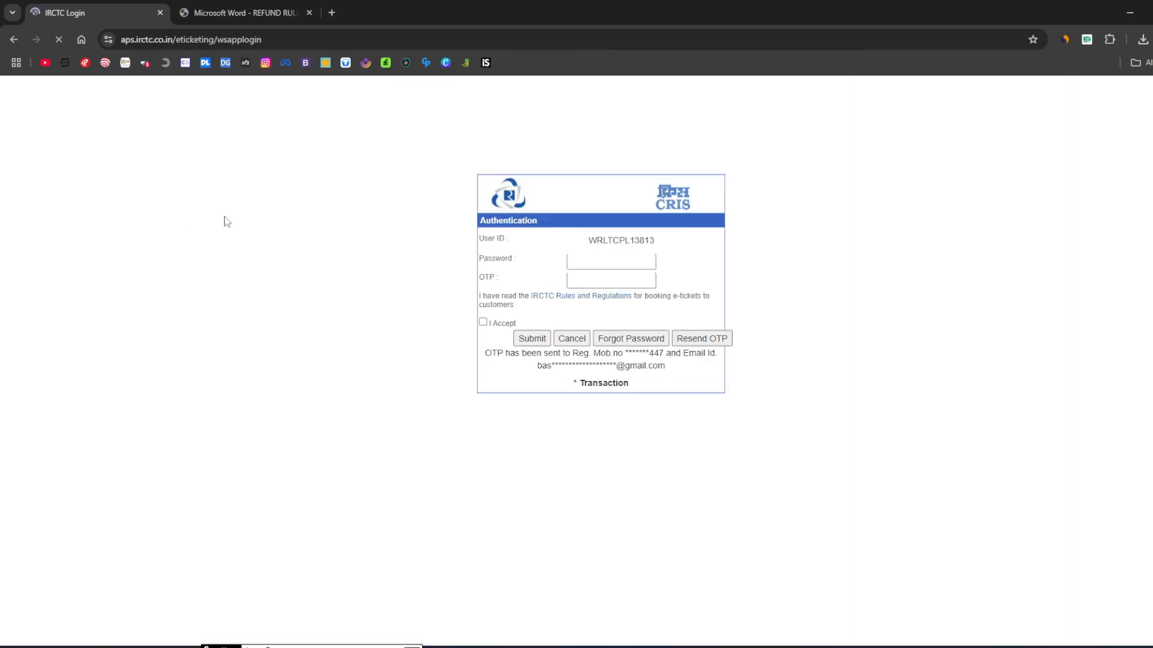
click(591, 270)
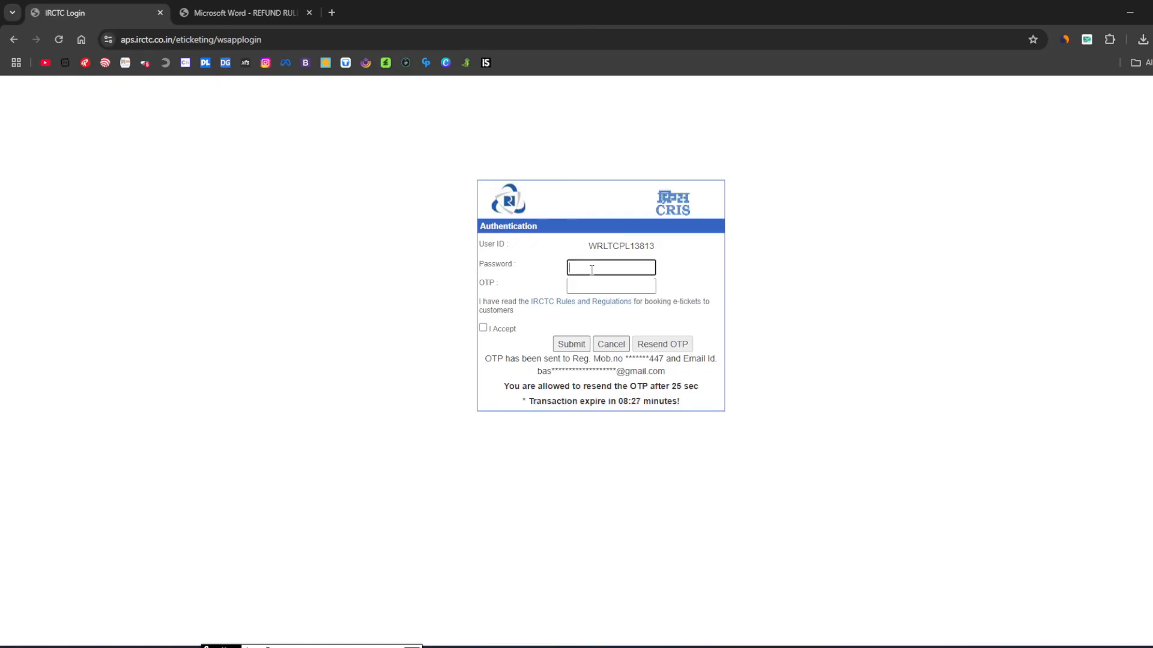
click(592, 285)
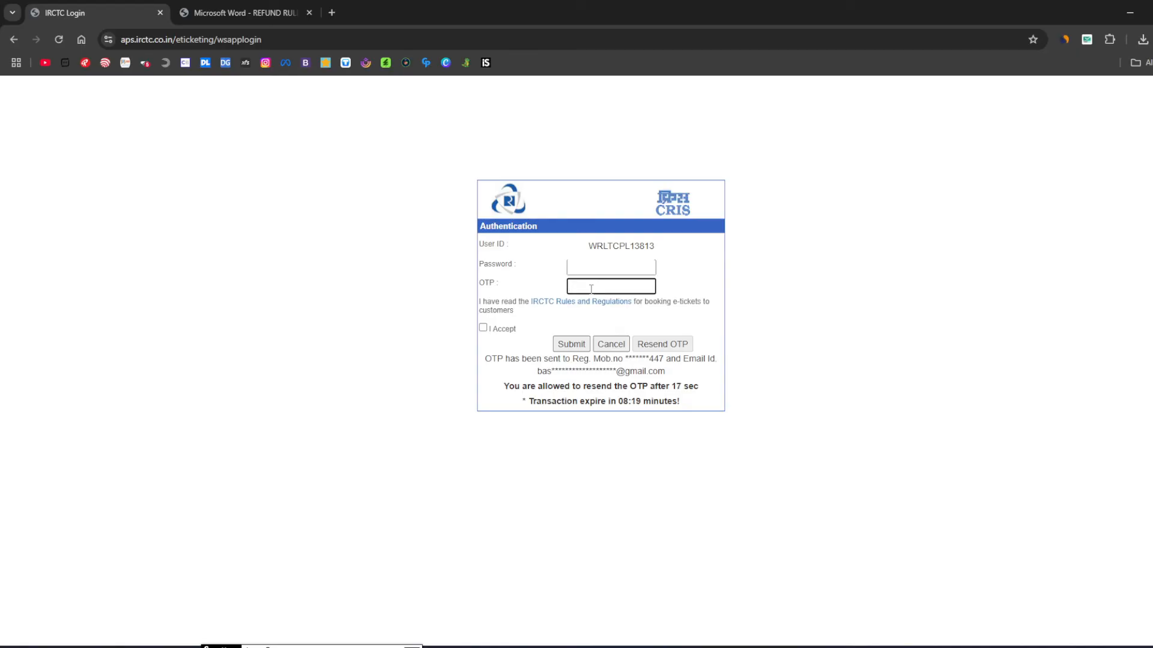
click(483, 329)
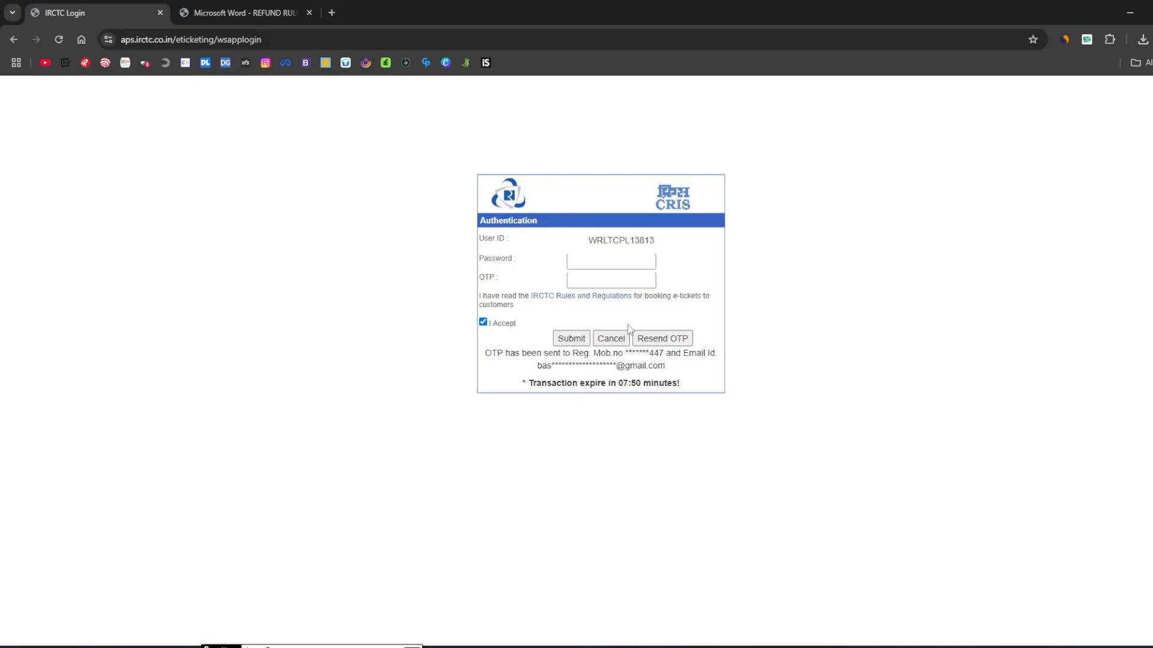
click(618, 339)
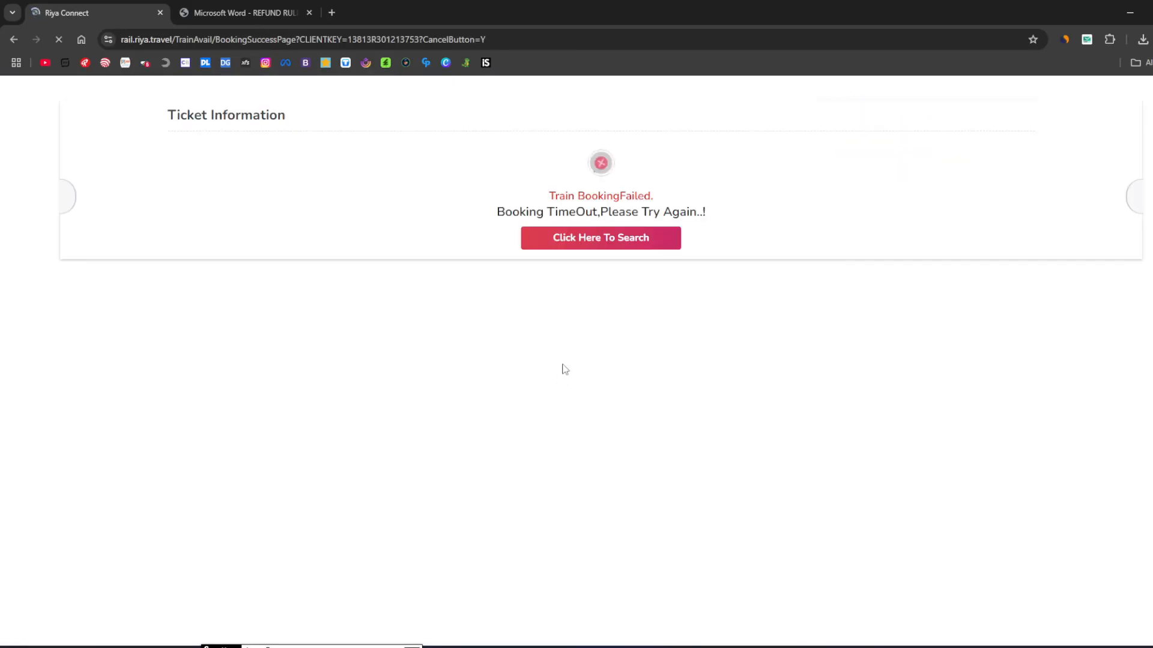
Start a fresh train search from the failure page and scroll to the Quick Links cards.
click(574, 241)
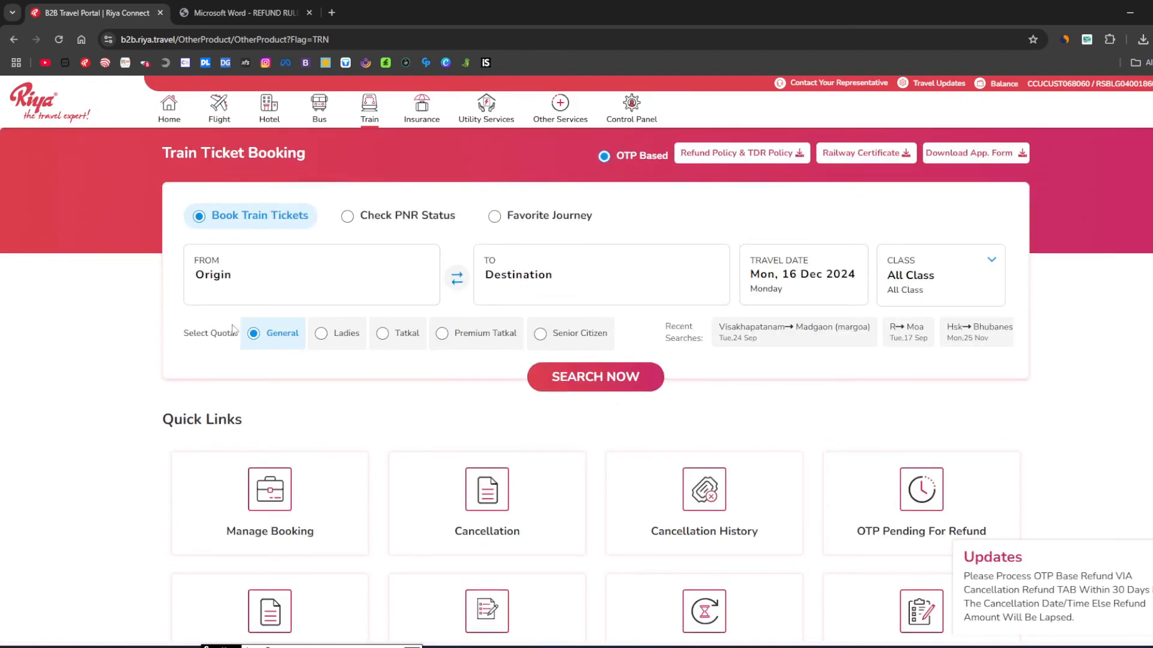
scroll(577, 447, down, 1)
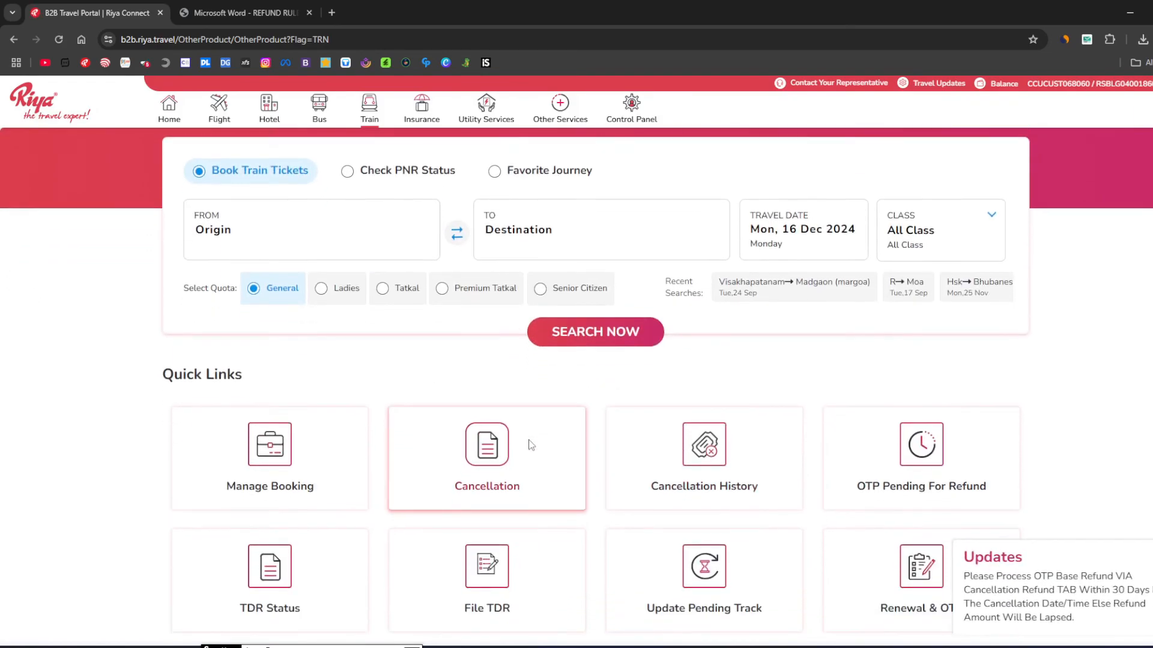
drag(159, 372, 296, 381)
click(296, 387)
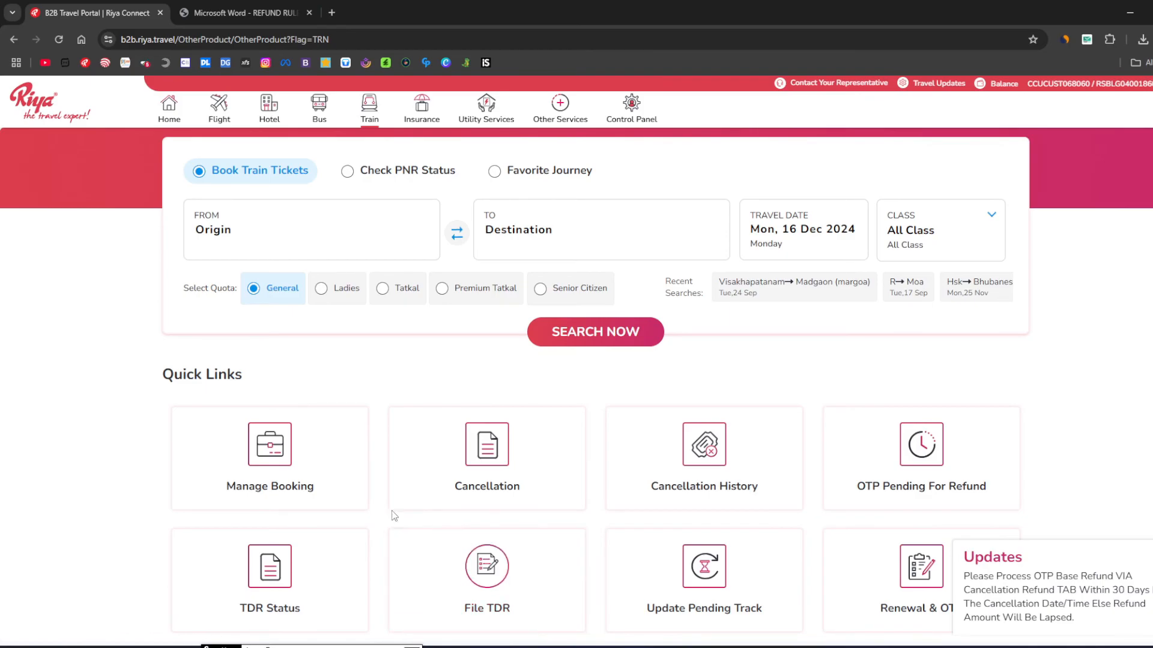
Open Manage Booking and set Search By to Travel Date.
click(308, 498)
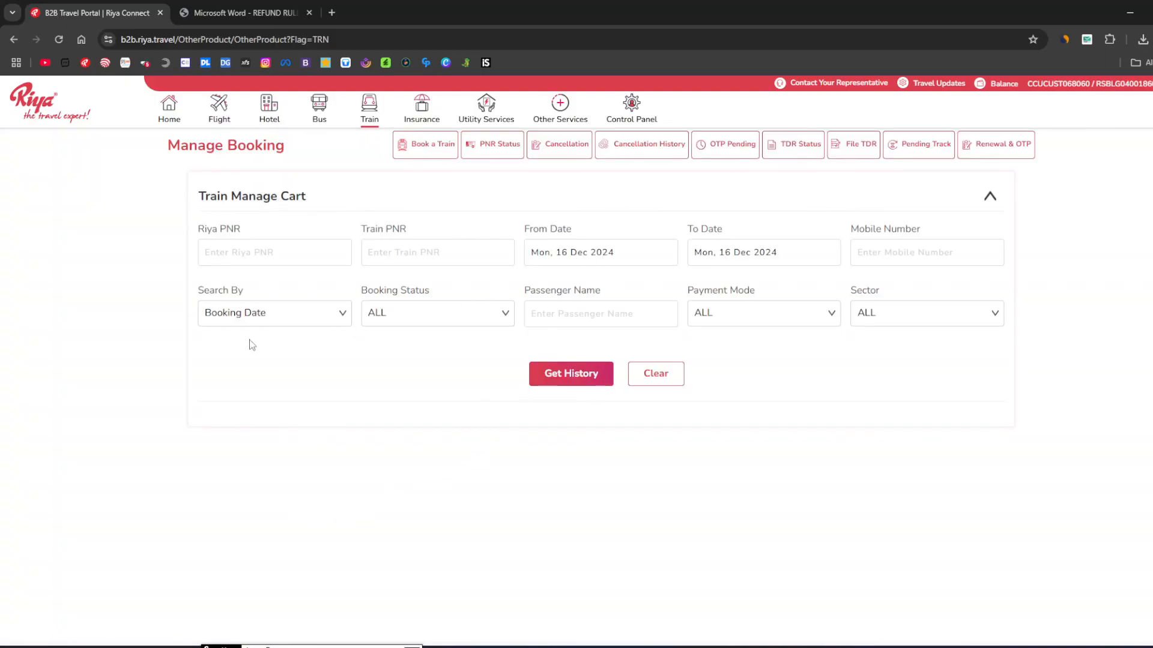
click(271, 319)
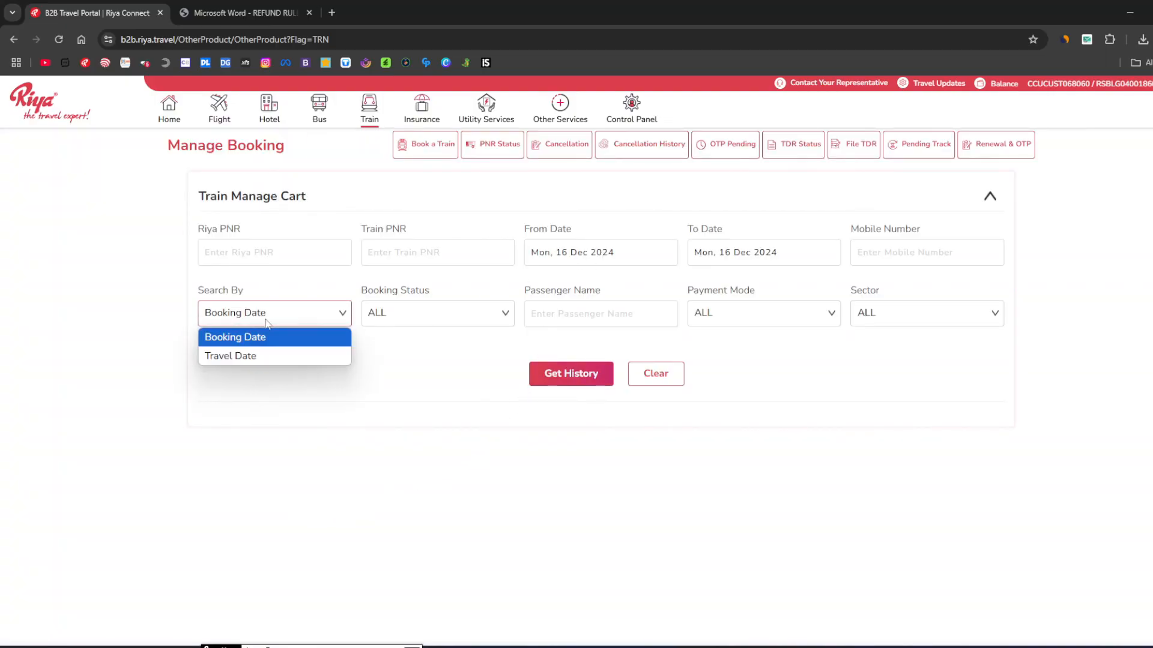
click(263, 360)
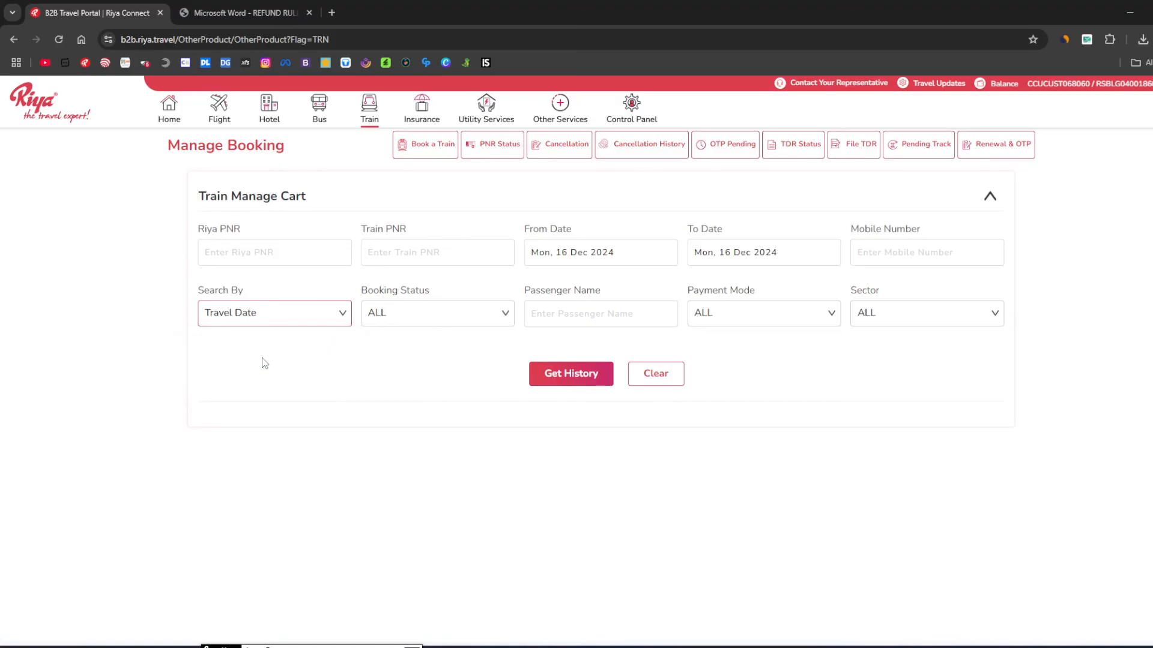
click(601, 253)
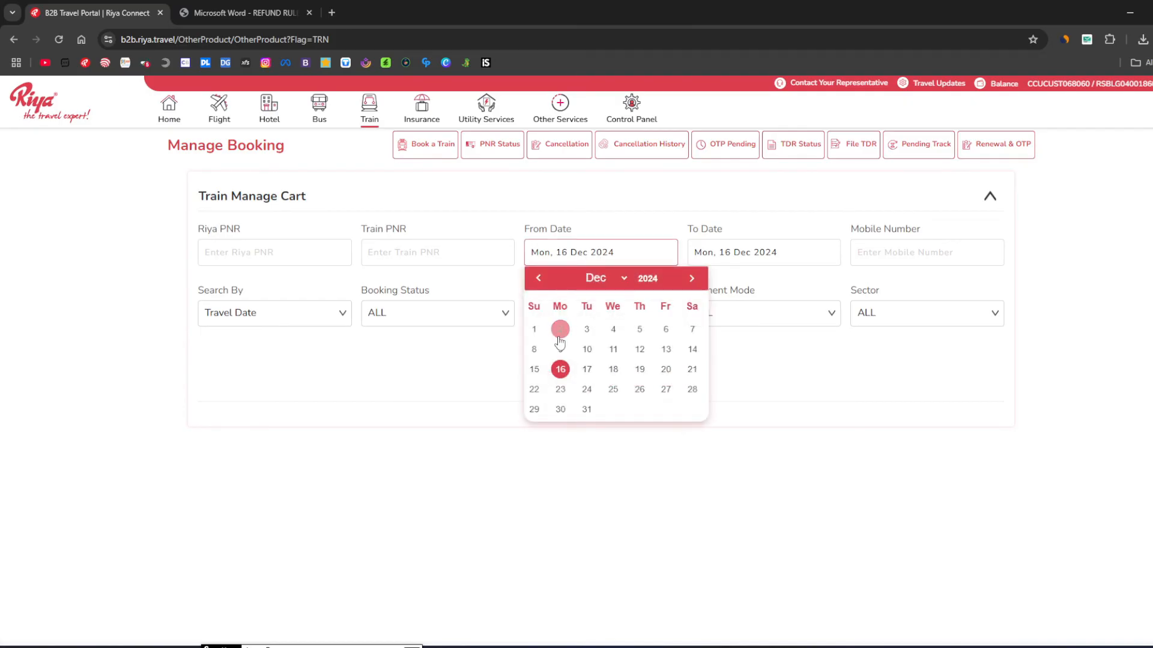
click(424, 359)
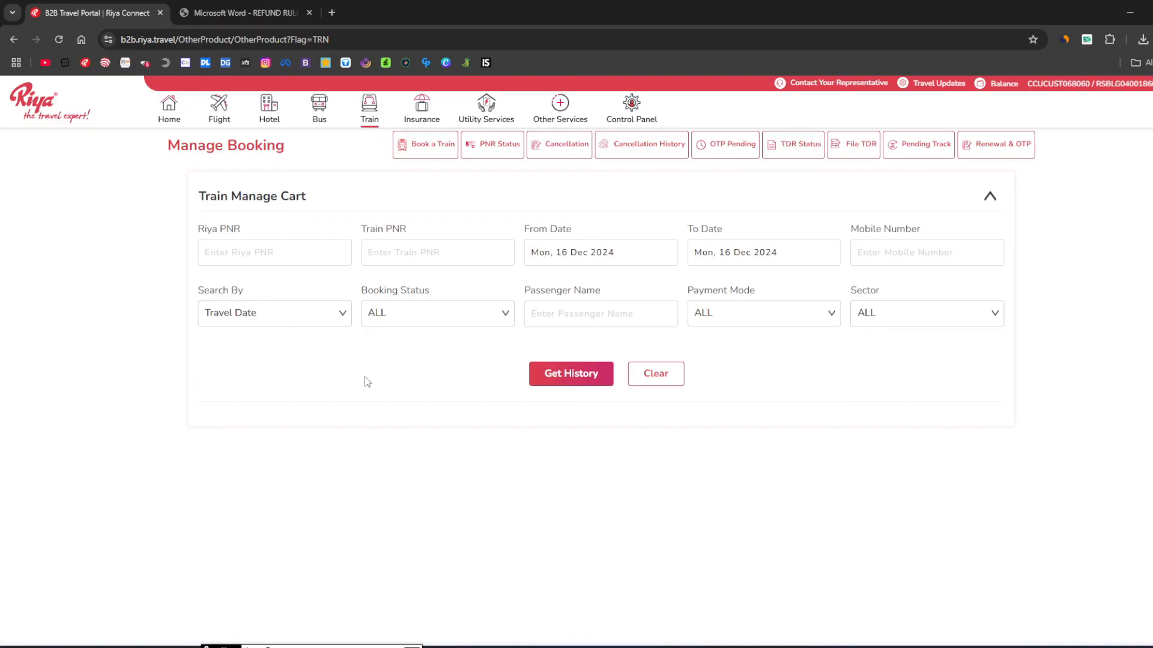
Set the travel dates from 1 Oct 2024 to 31 Oct 2024 and get the history.
click(568, 251)
click(538, 278)
click(538, 278)
click(587, 329)
click(707, 255)
click(702, 278)
click(701, 278)
click(803, 409)
click(576, 376)
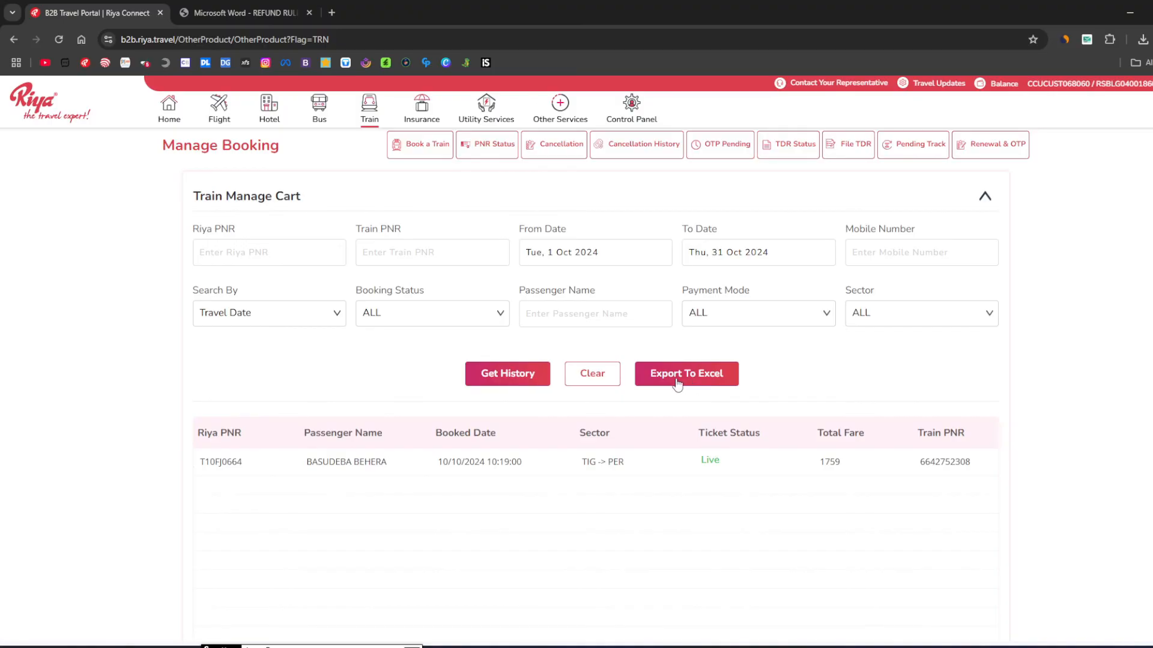
Clear the booking history search and choose Book a Train from the Train menu.
click(595, 389)
mouse_move(349, 123)
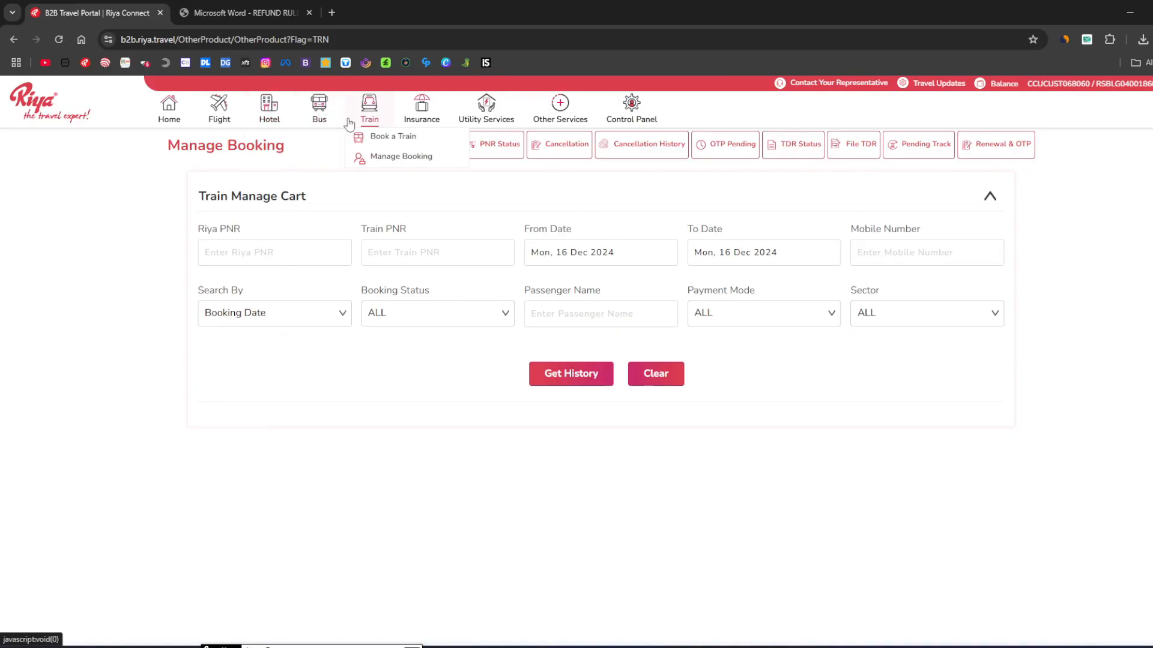
click(374, 137)
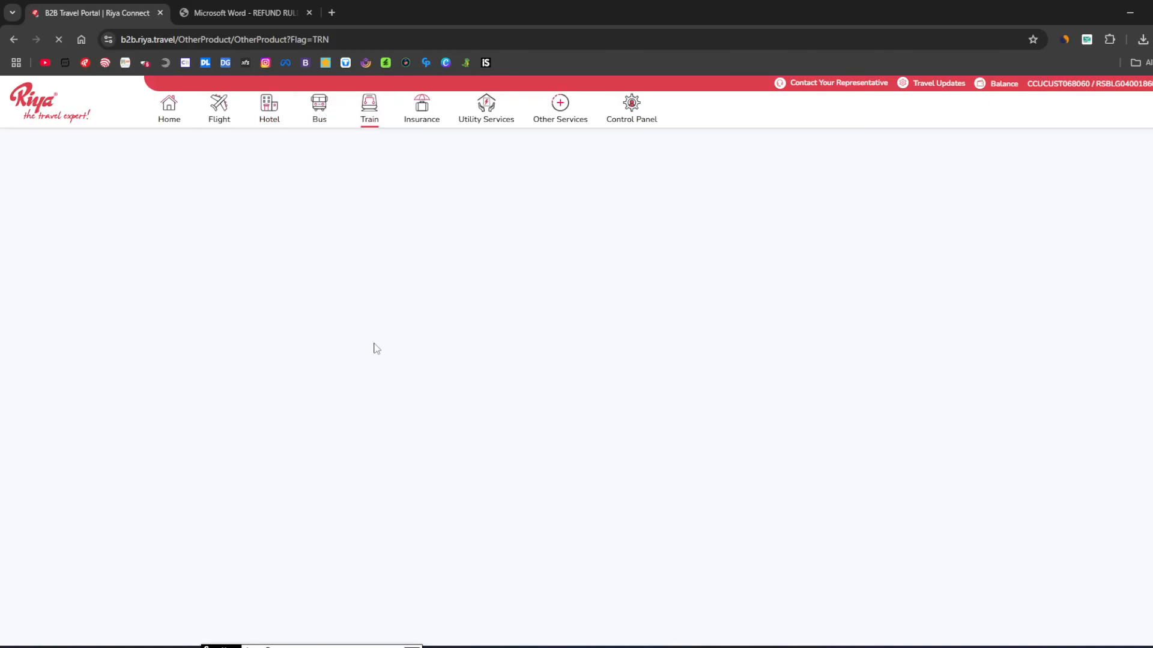